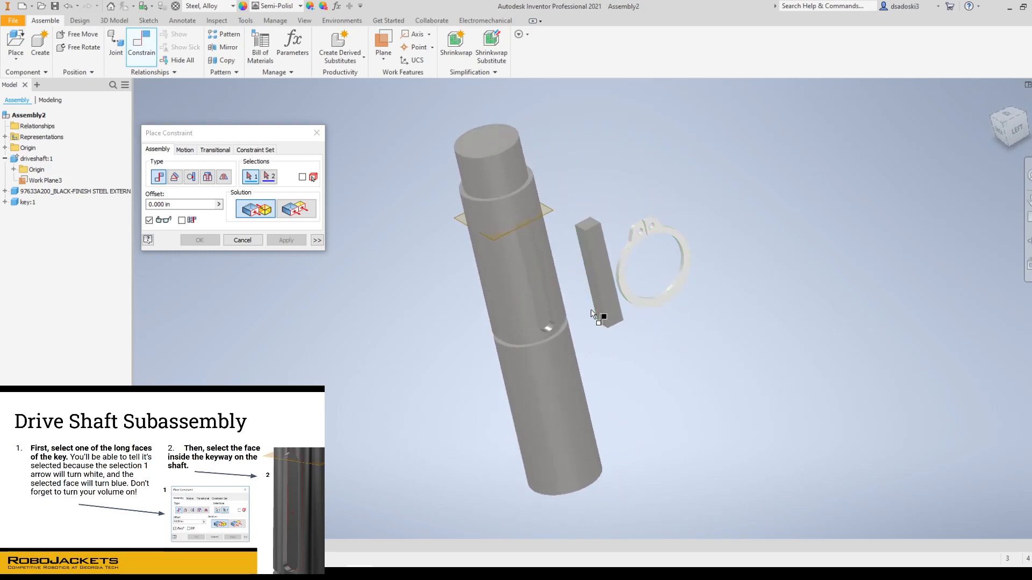
# Apply a mate constraint between one long face of the key and the floor of the shaft's keyway.
pyautogui.scroll(-4, 596, 311)
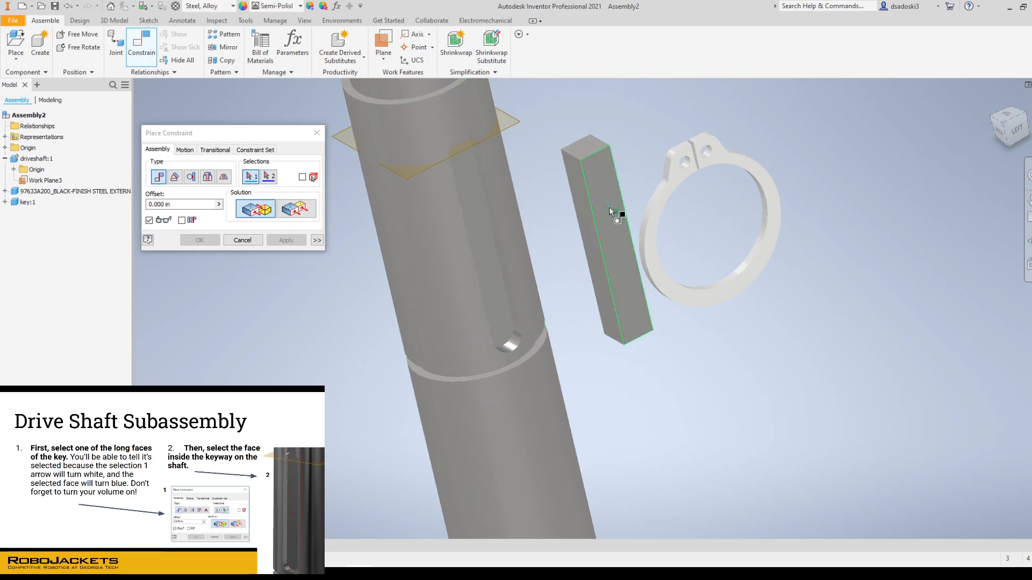
pyautogui.moveTo(608, 207)
pyautogui.click(617, 239)
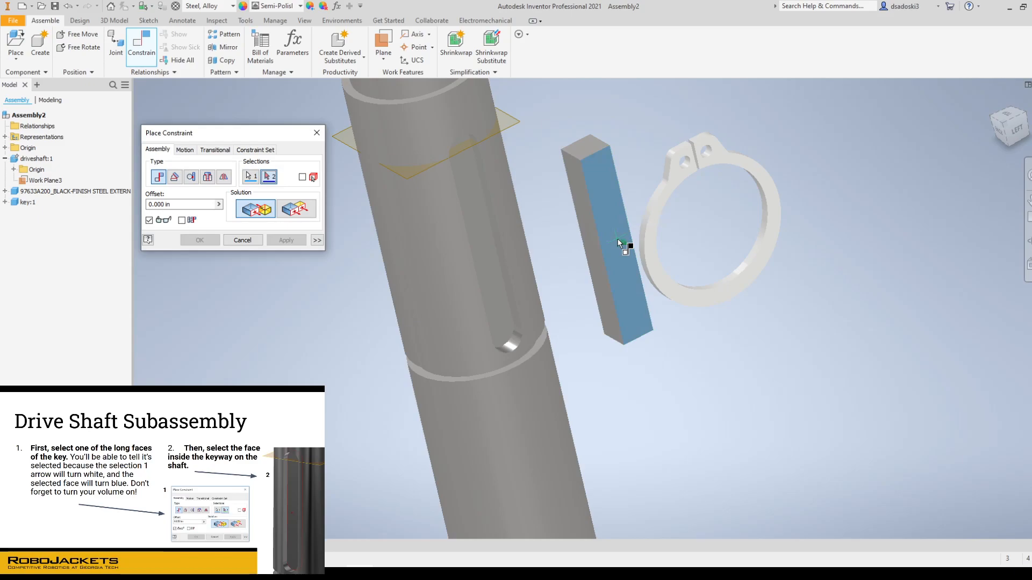
pyautogui.click(478, 235)
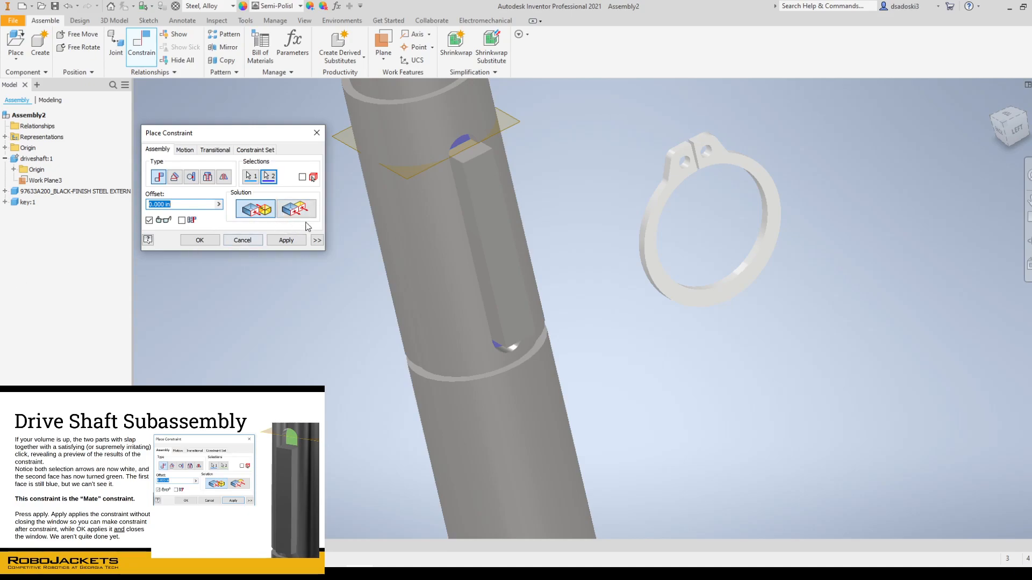
pyautogui.click(278, 242)
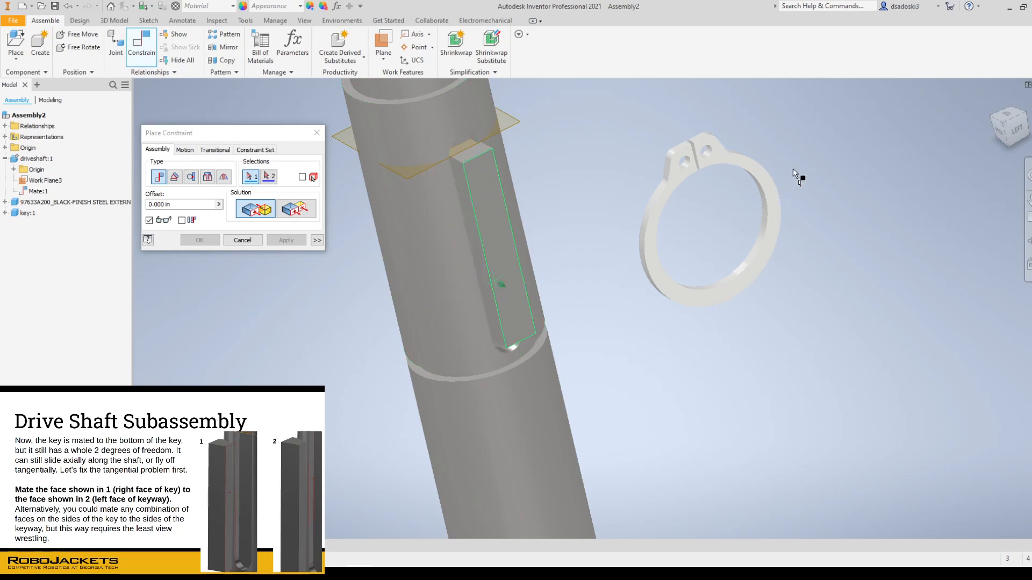
# Pair the key's long side face with the matching side wall of the keyway for a second mate constraint.
pyautogui.click(1014, 133)
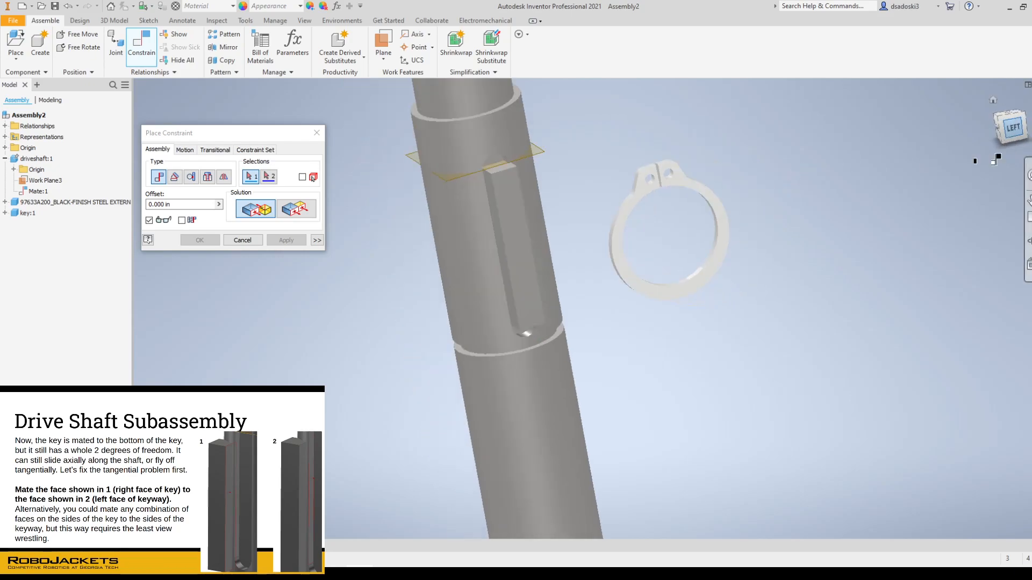
pyautogui.scroll(3, 566, 262)
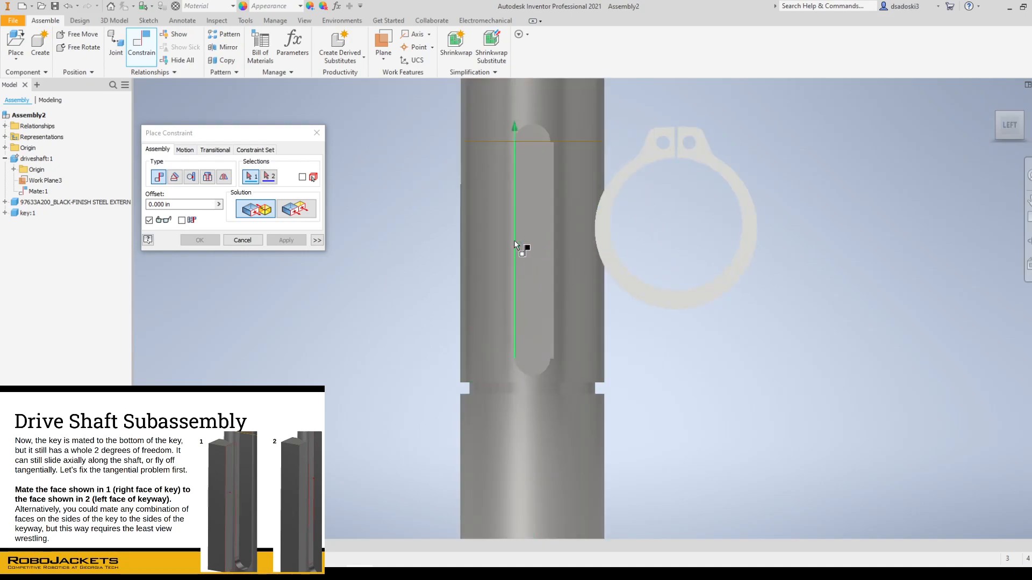
pyautogui.scroll(3, 515, 239)
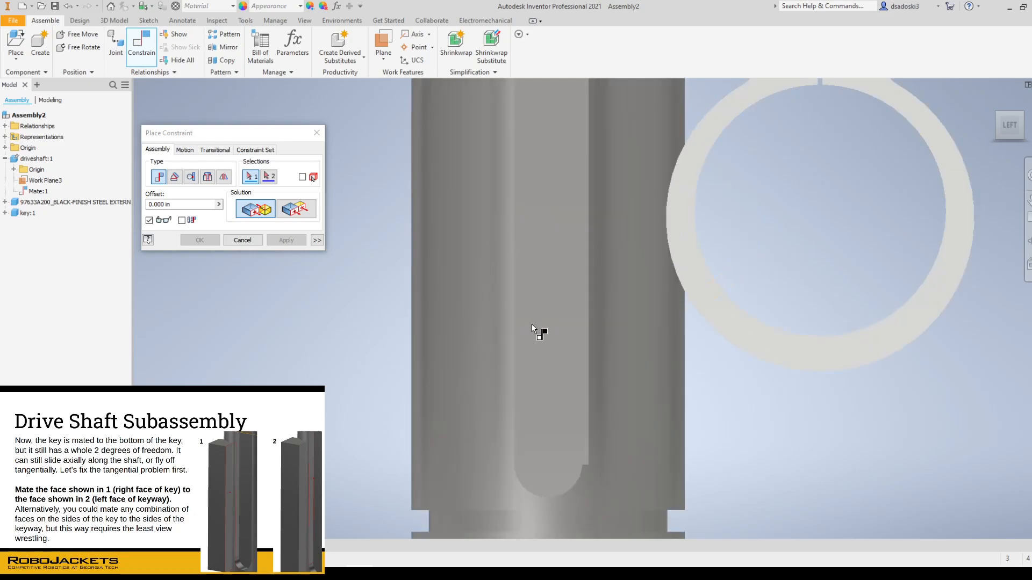
pyautogui.keyDown('shift'); pyautogui.moveTo(535, 323); pyautogui.dragTo(527, 304, button='middle'); pyautogui.keyUp('shift')
pyautogui.click(511, 291)
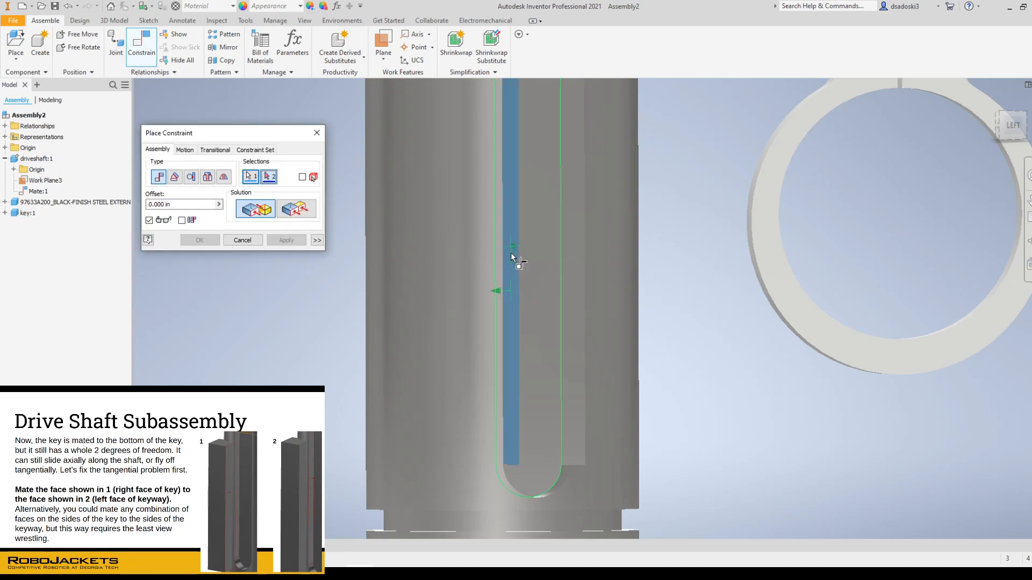
pyautogui.keyDown('shift'); pyautogui.moveTo(505, 325); pyautogui.dragTo(486, 338, button='middle'); pyautogui.keyUp('shift')
pyautogui.moveTo(558, 179); pyautogui.dragTo(527, 310, button='middle')
pyautogui.scroll(5, 516, 257)
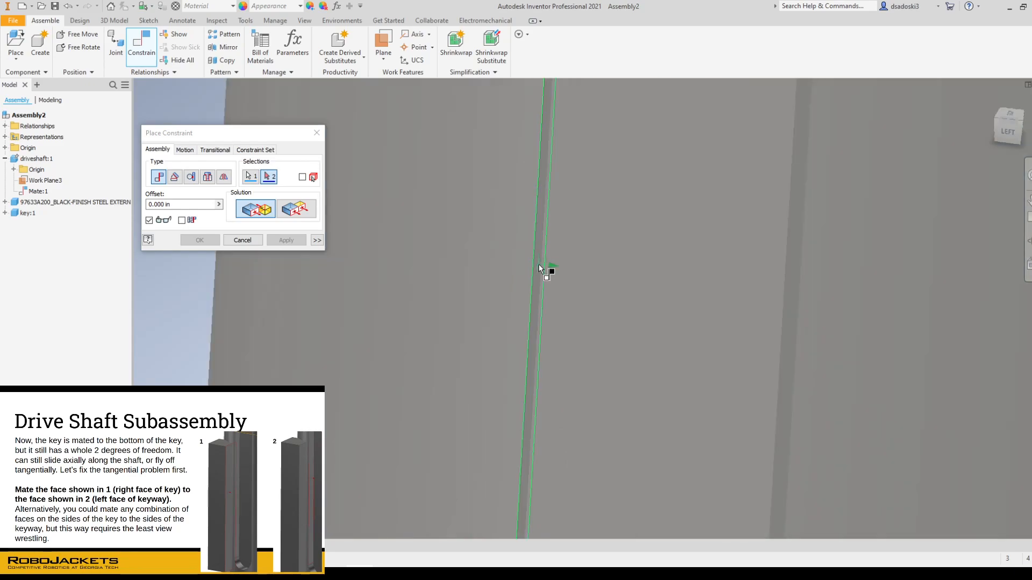
pyautogui.moveTo(539, 263)
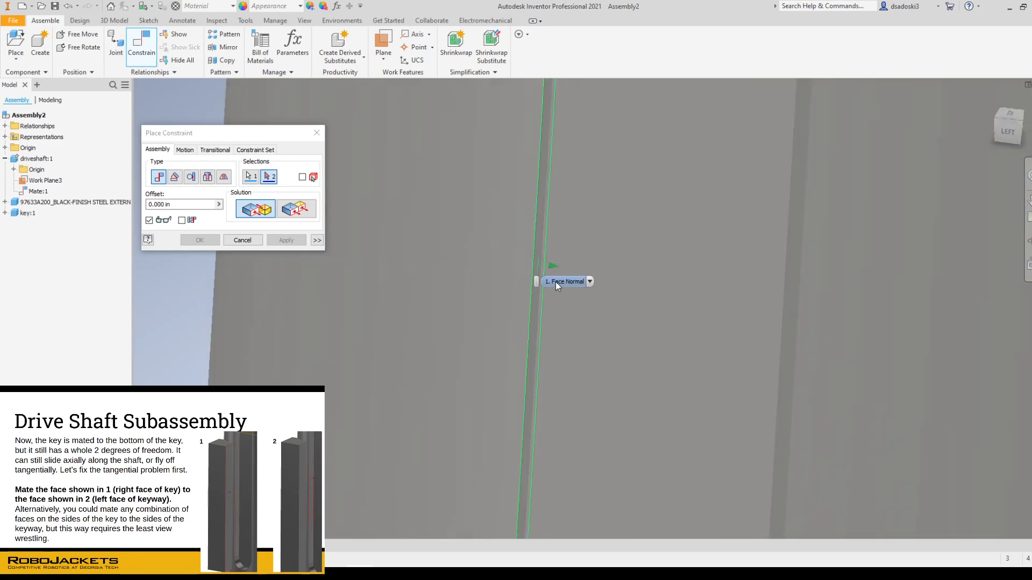
pyautogui.click(540, 250)
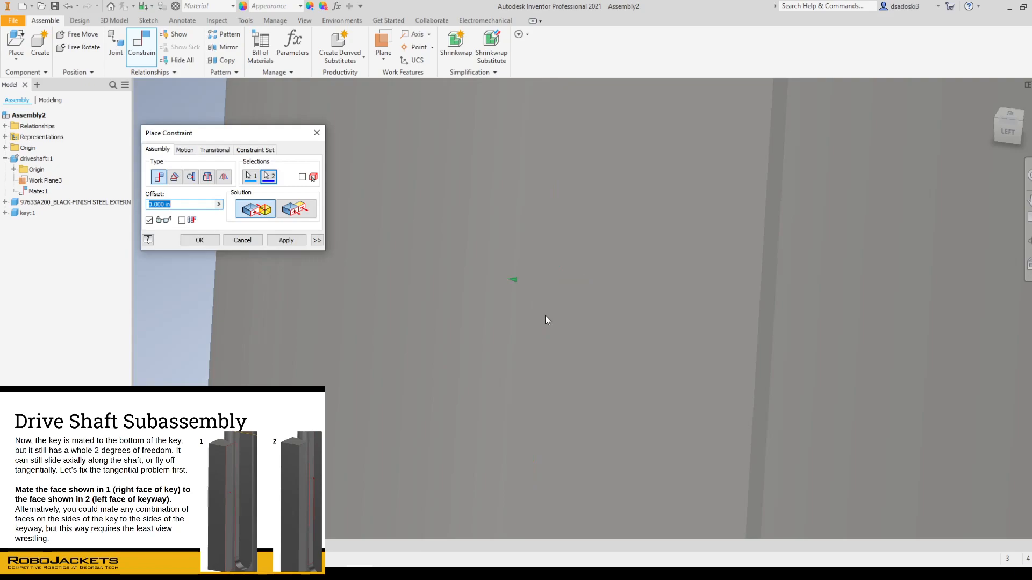
# Check the previewed side-face mate between key and keyway, then accept it and finish constraining.
pyautogui.scroll(-3, 545, 321)
pyautogui.moveTo(525, 344); pyautogui.dragTo(386, 345, button='middle')
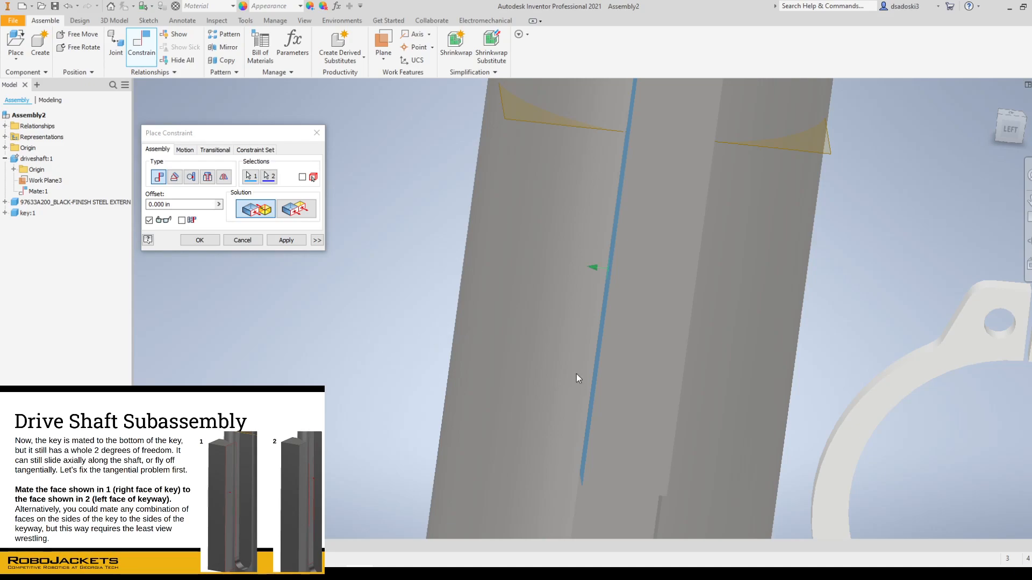
pyautogui.scroll(-2, 576, 375)
pyautogui.scroll(3, 575, 370)
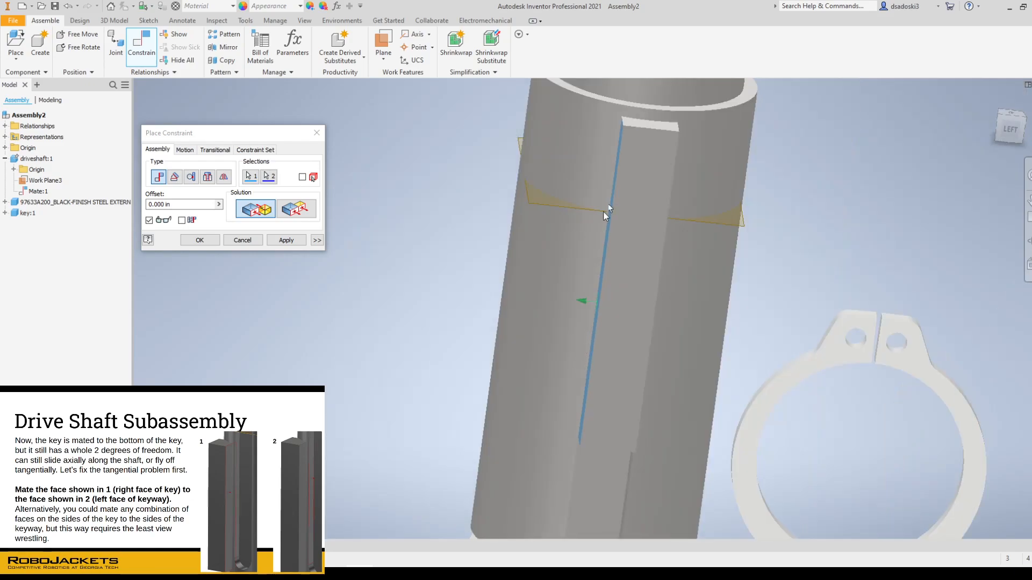
pyautogui.moveTo(601, 356); pyautogui.dragTo(598, 308, button='middle')
pyautogui.click(996, 139)
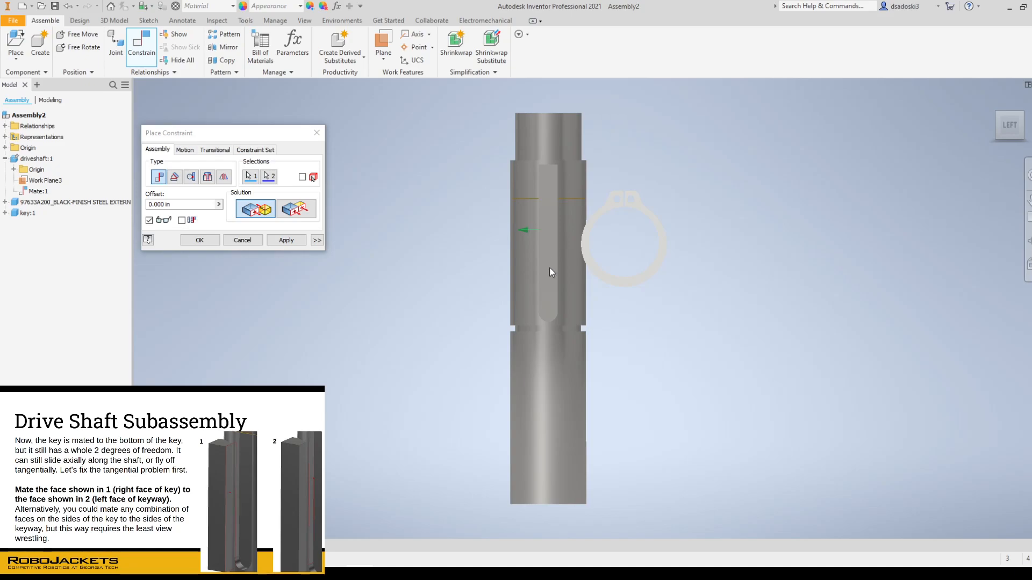
pyautogui.scroll(5, 546, 272)
pyautogui.scroll(-2, 547, 272)
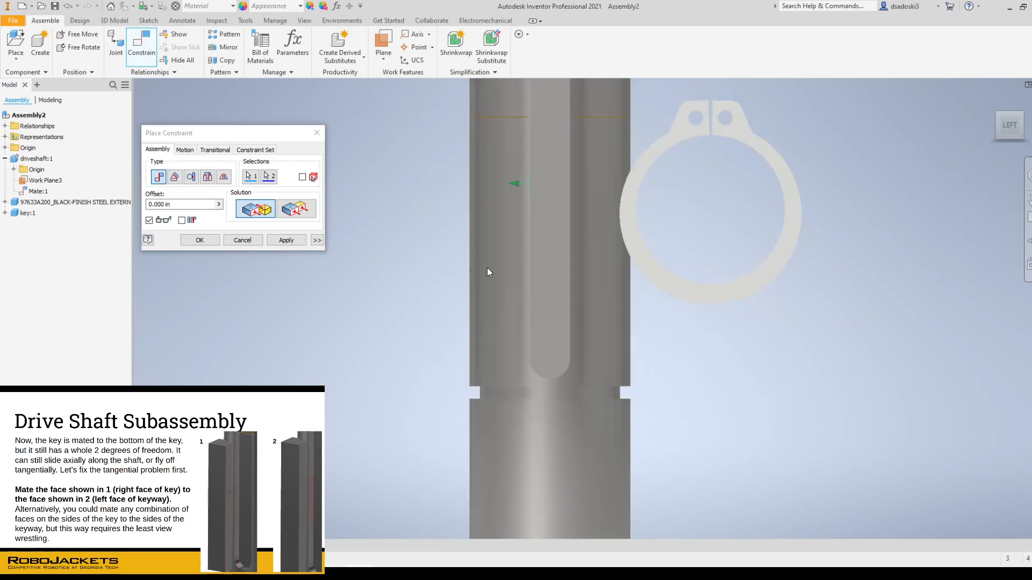
pyautogui.rightClick(389, 253)
pyautogui.click(410, 240)
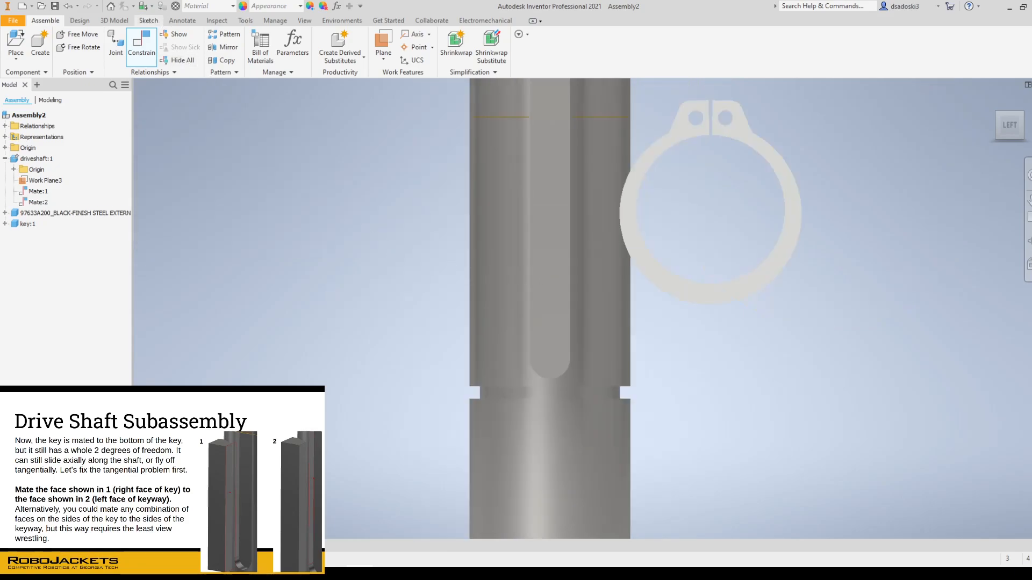
# Set the assembly's visual style to Shaded with Edges.
pyautogui.click(304, 20)
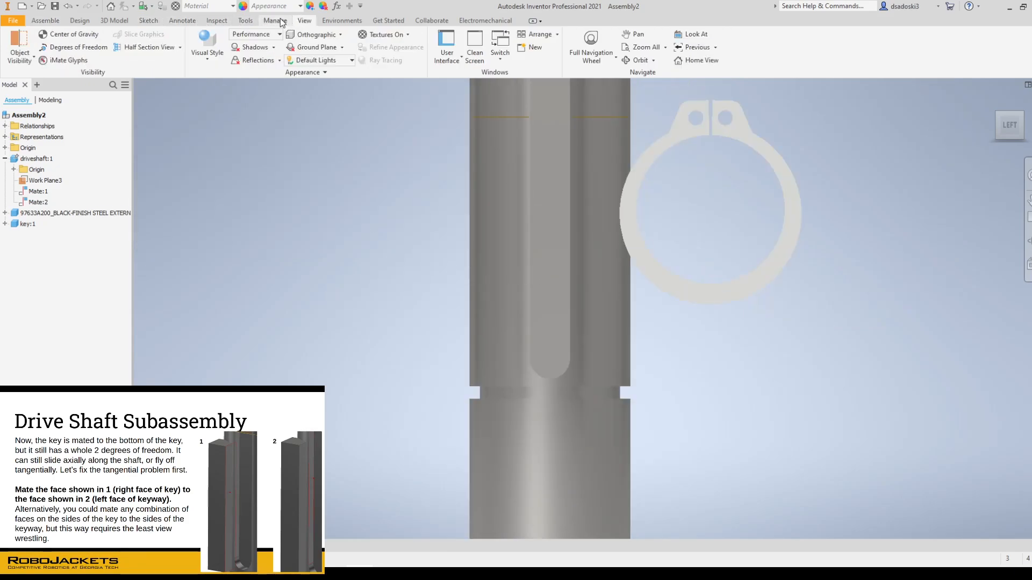
pyautogui.click(207, 51)
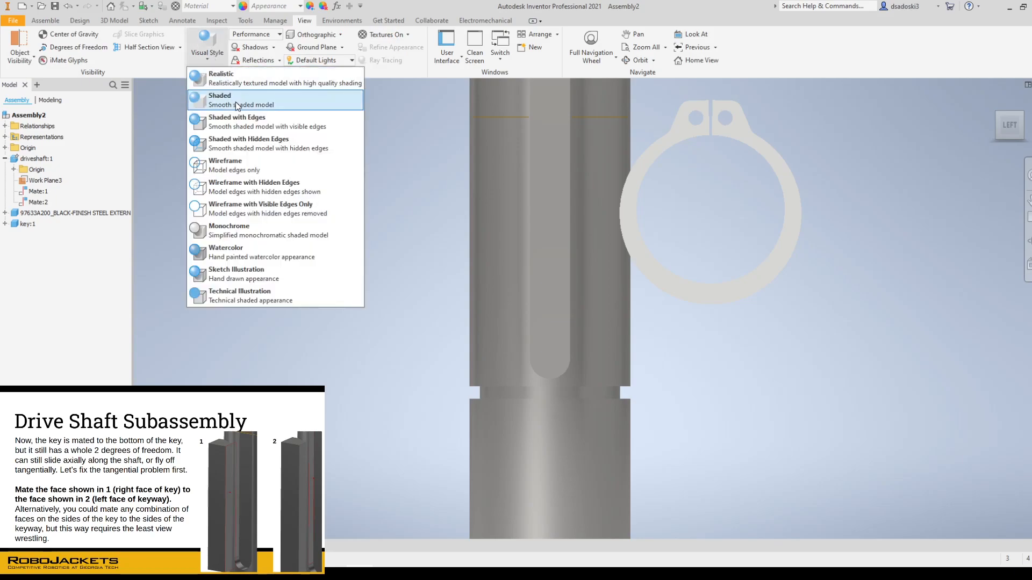
pyautogui.click(243, 115)
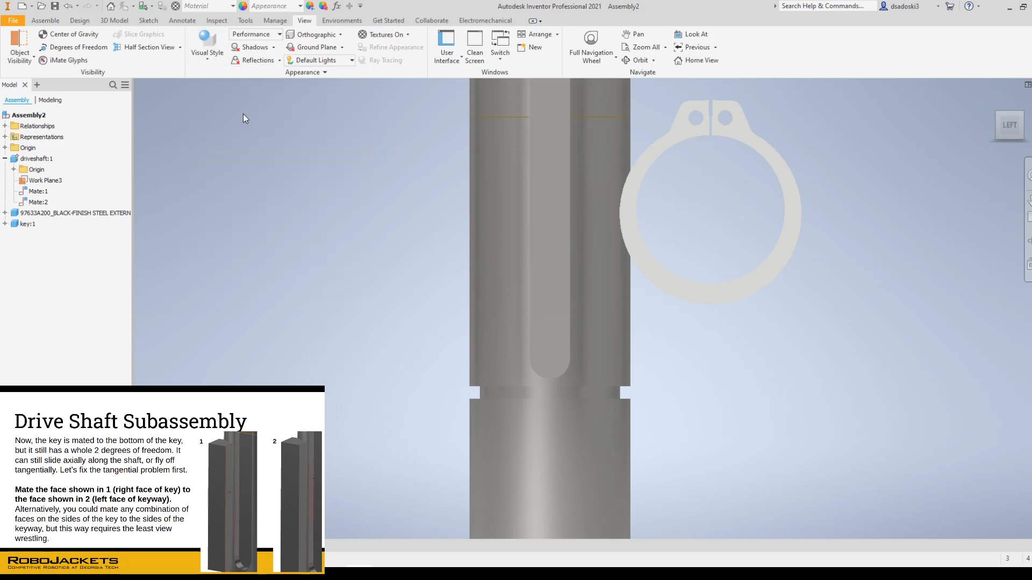
# Constrain the key's top end face to the shaft's Work Plane3 using the Flush solution with 0.000 in offset.
pyautogui.keyDown('shift'); pyautogui.moveTo(338, 230); pyautogui.dragTo(379, 250, button='middle'); pyautogui.keyUp('shift')
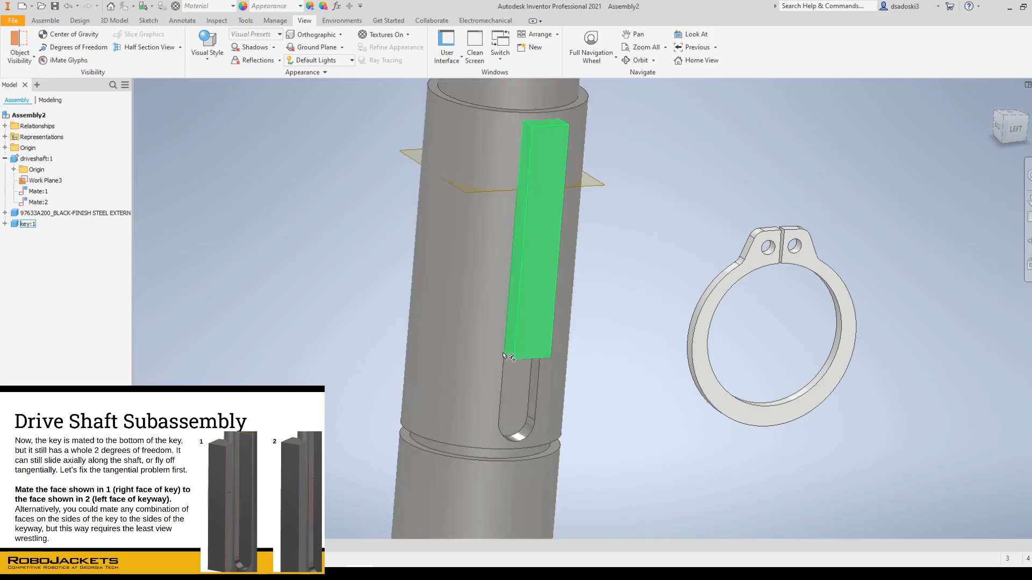
pyautogui.moveTo(486, 184); pyautogui.dragTo(447, 256, button='middle')
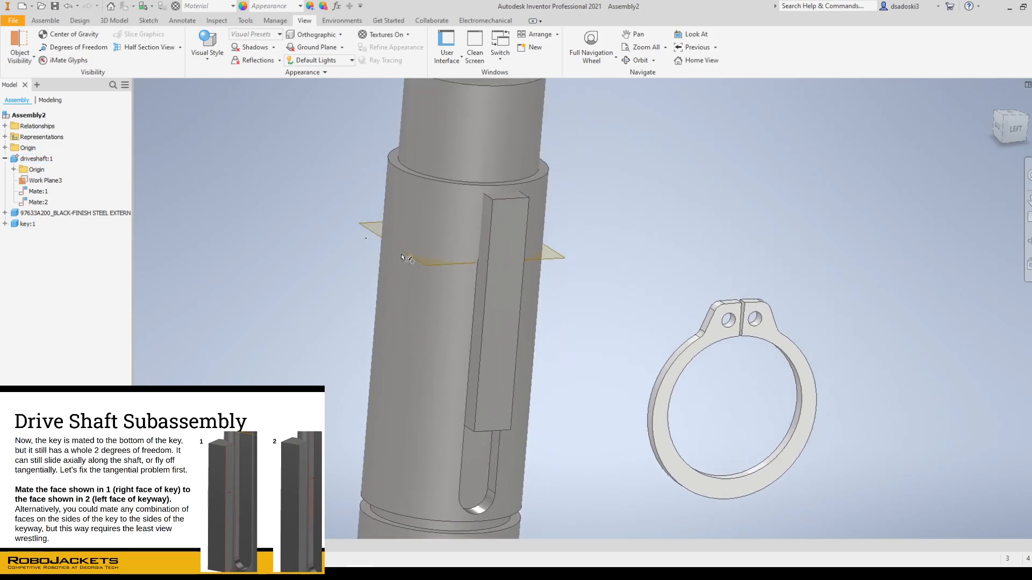
pyautogui.click(46, 20)
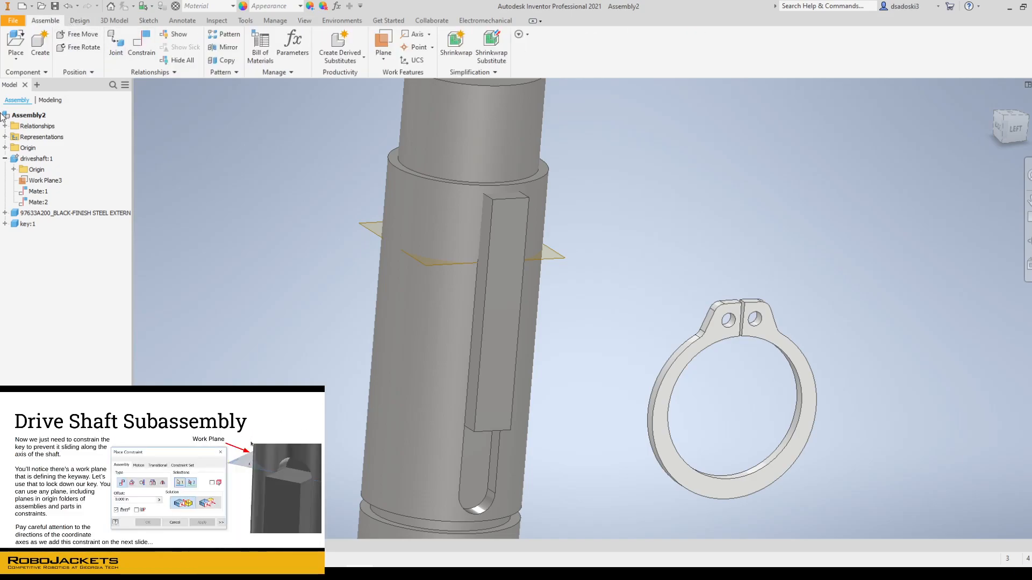
pyautogui.click(146, 37)
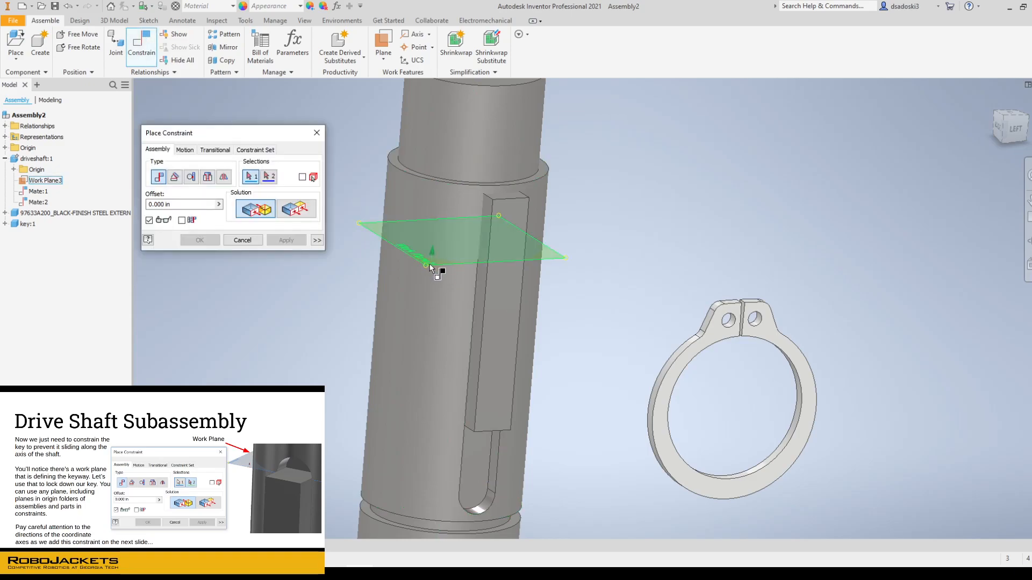
pyautogui.scroll(3, 428, 264)
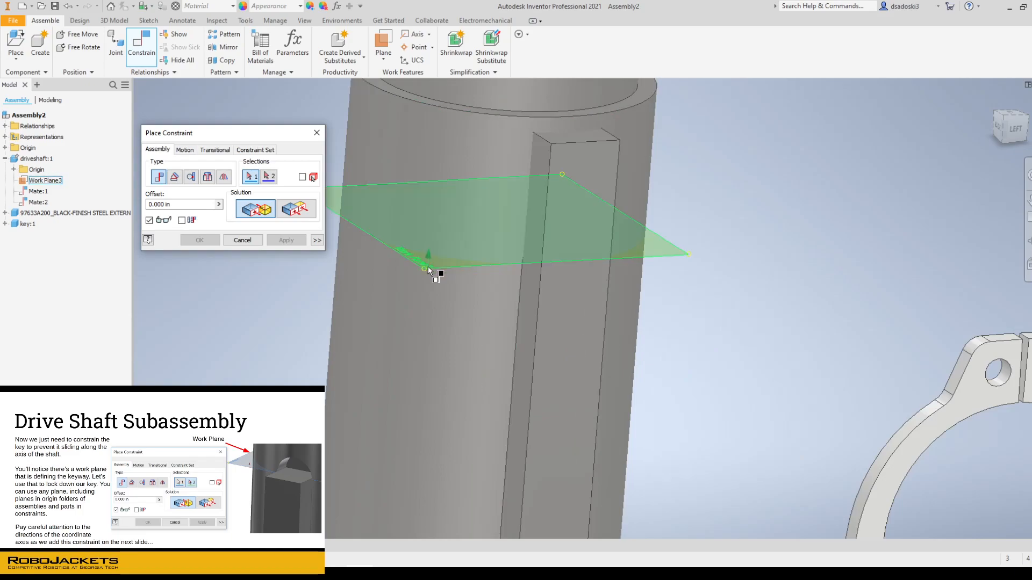
pyautogui.click(428, 266)
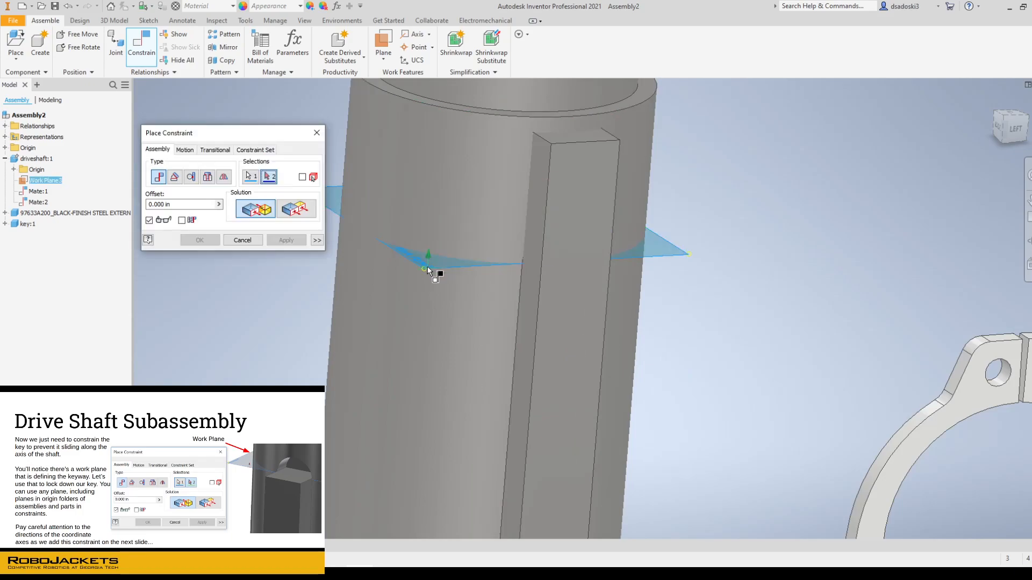
pyautogui.click(593, 139)
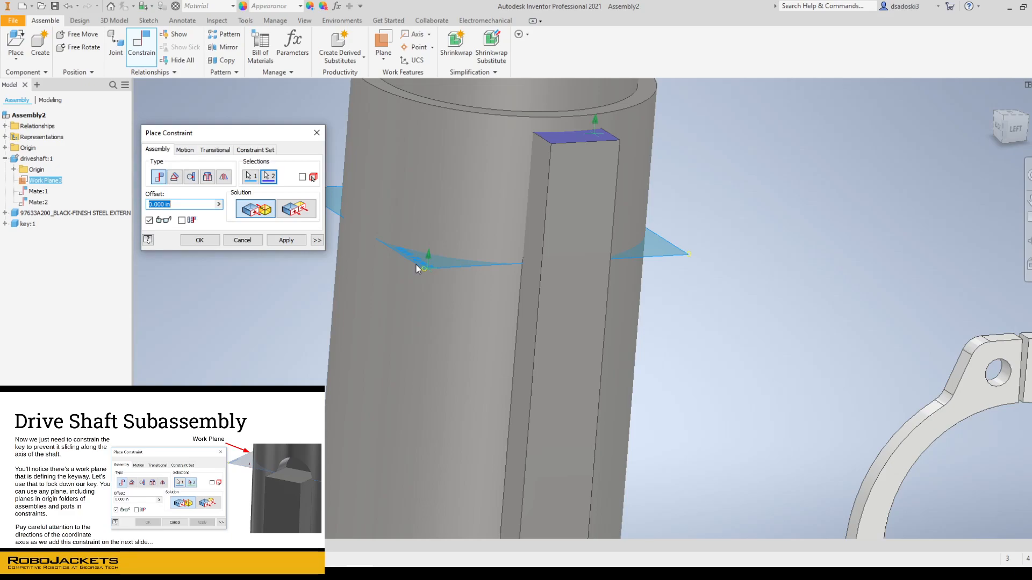
pyautogui.click(313, 216)
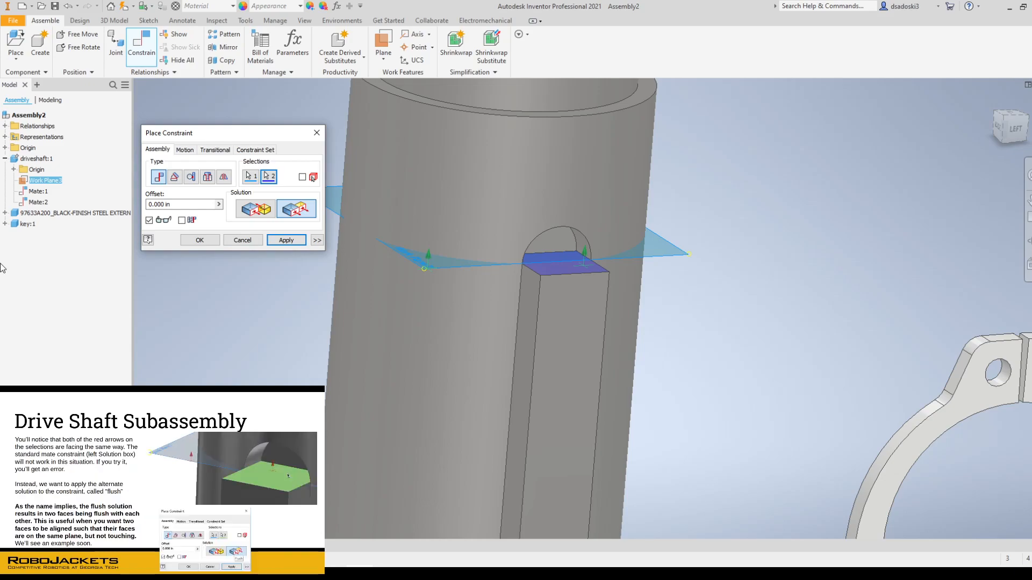
pyautogui.click(286, 240)
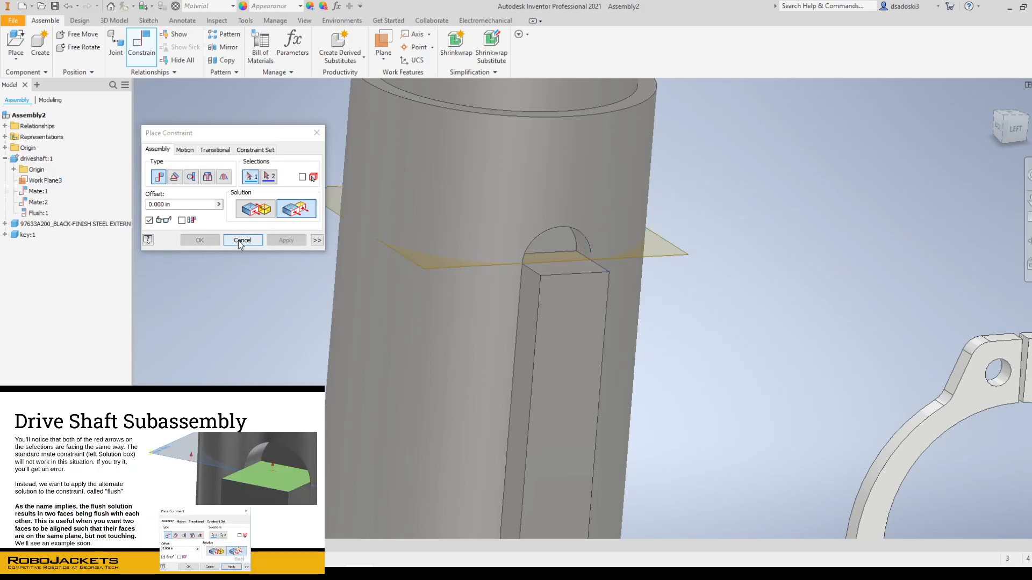
pyautogui.click(242, 242)
# Examine from several angles how the constrained key sits in the shaft's keyway.
pyautogui.moveTo(292, 341); pyautogui.dragTo(247, 221, button='middle')
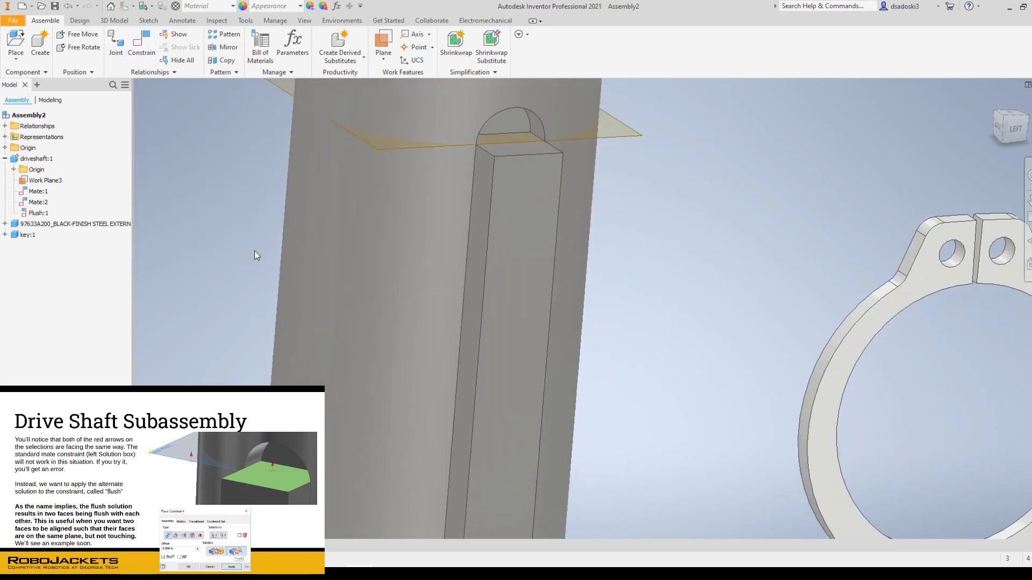
pyautogui.scroll(-3, 253, 251)
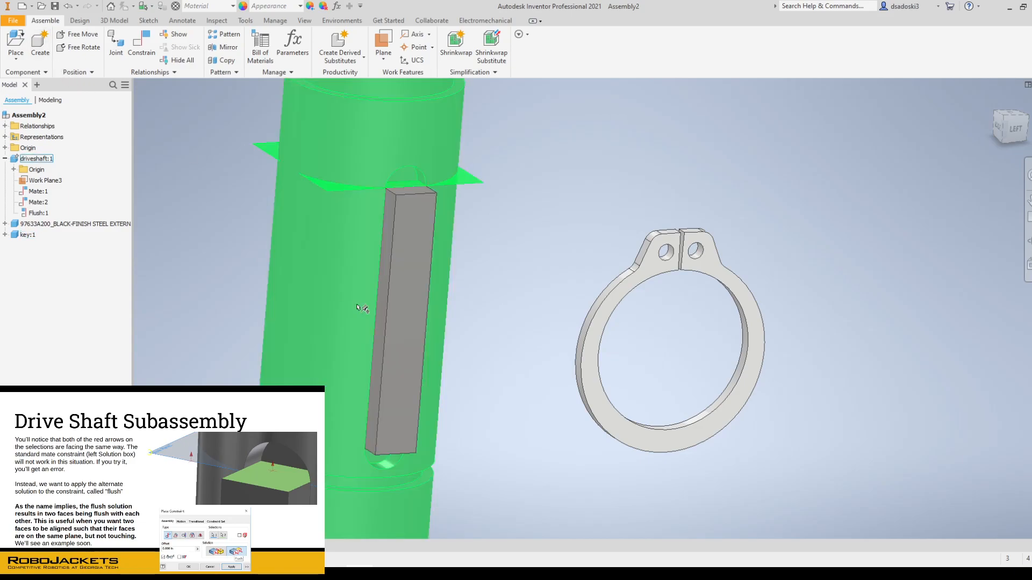
pyautogui.click(357, 307)
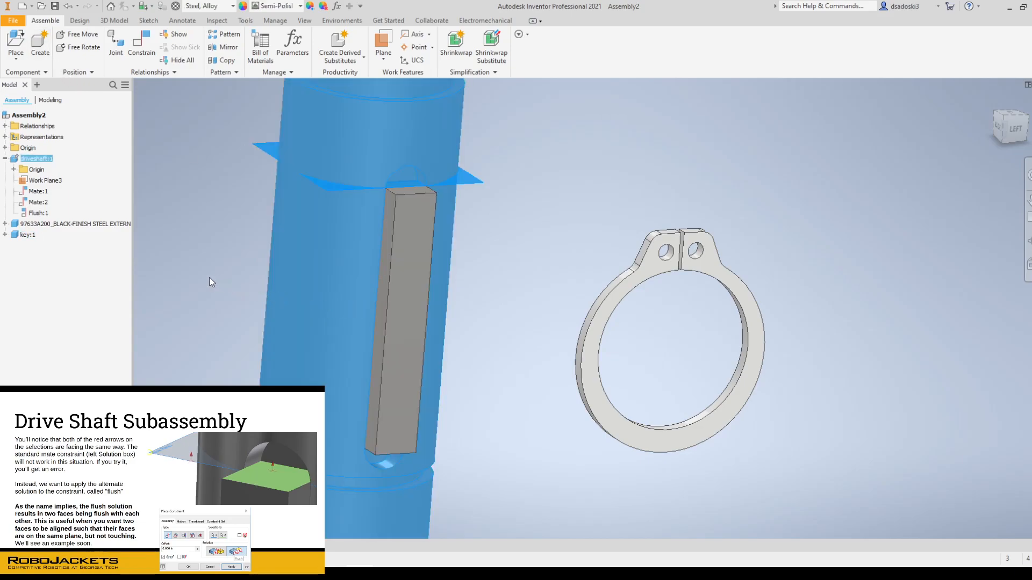
pyautogui.rightClick(209, 242)
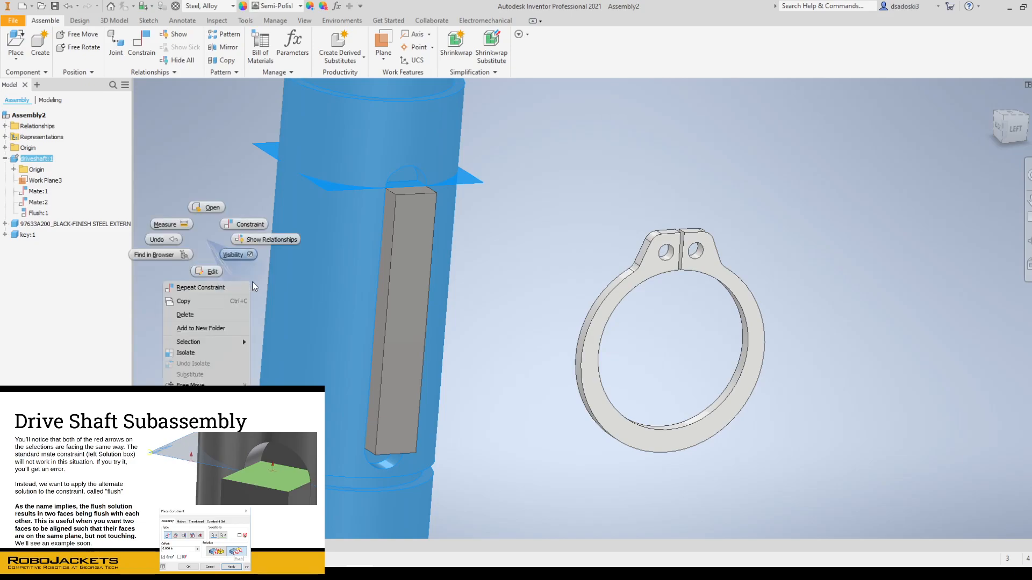
pyautogui.click(208, 244)
pyautogui.click(211, 243)
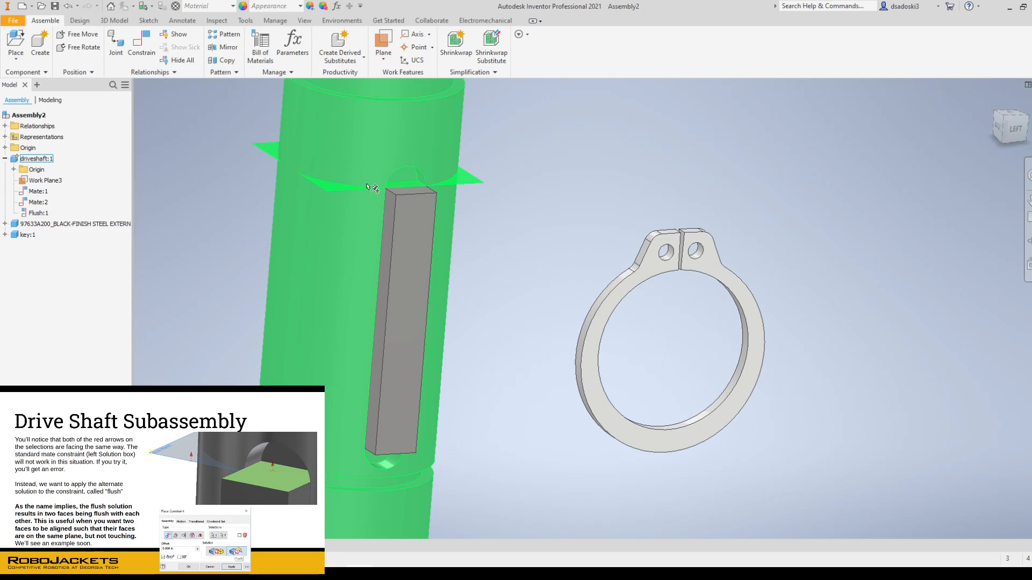
pyautogui.keyDown('shift'); pyautogui.moveTo(357, 231); pyautogui.dragTo(361, 195, button='middle'); pyautogui.keyUp('shift')
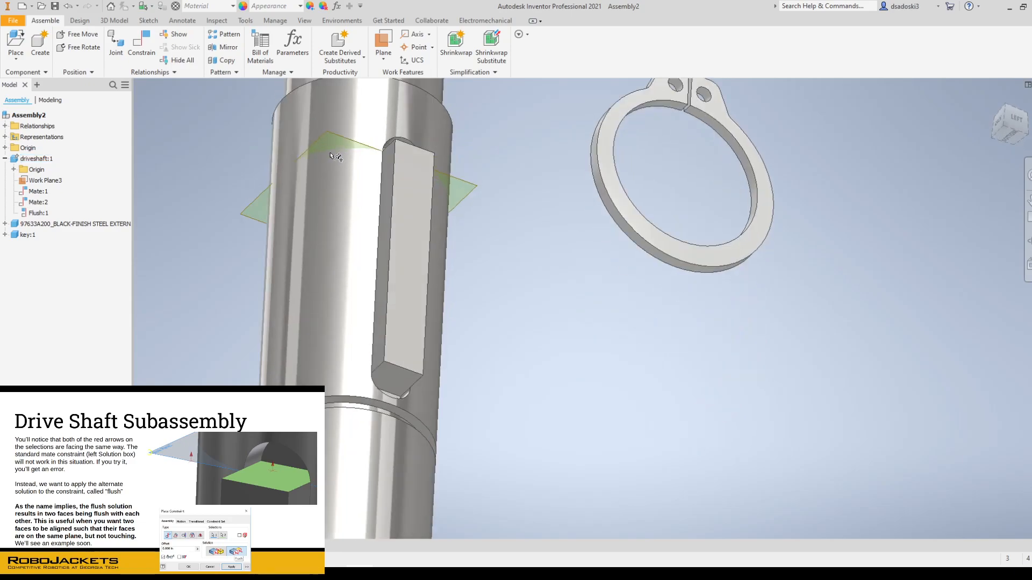
pyautogui.keyDown('shift'); pyautogui.moveTo(350, 151); pyautogui.dragTo(398, 192, button='middle'); pyautogui.keyUp('shift')
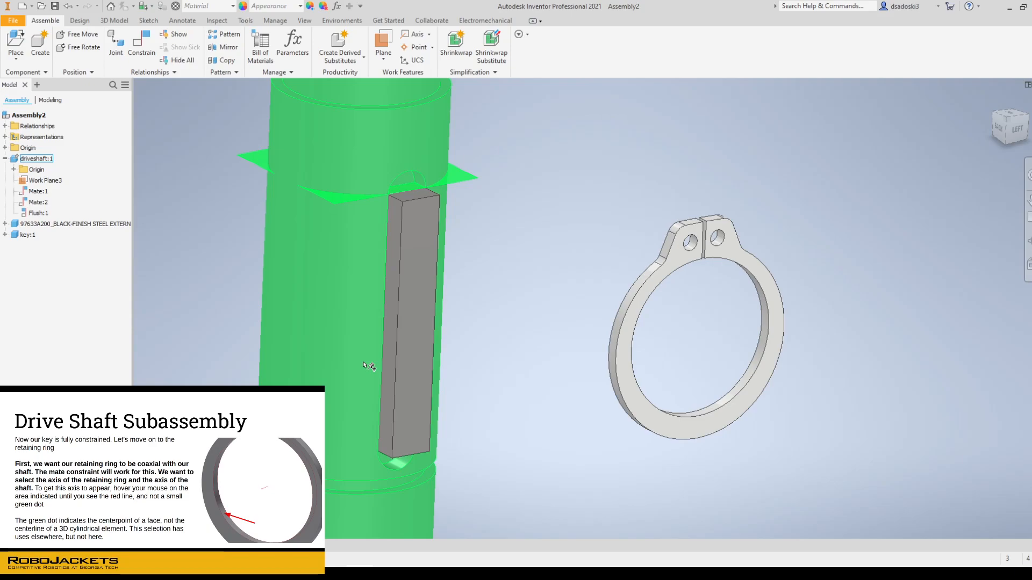
# Mate the retaining ring's inner axis to the drive shaft's centerline with the undirected (unaligned) solution and 0.000 in offset.
pyautogui.click(141, 45)
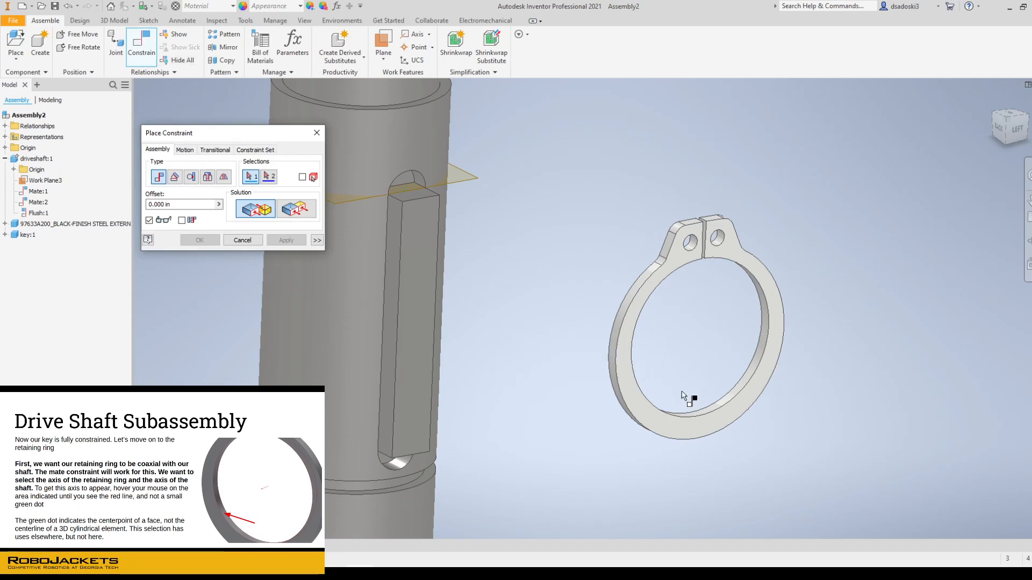
pyautogui.scroll(3, 804, 376)
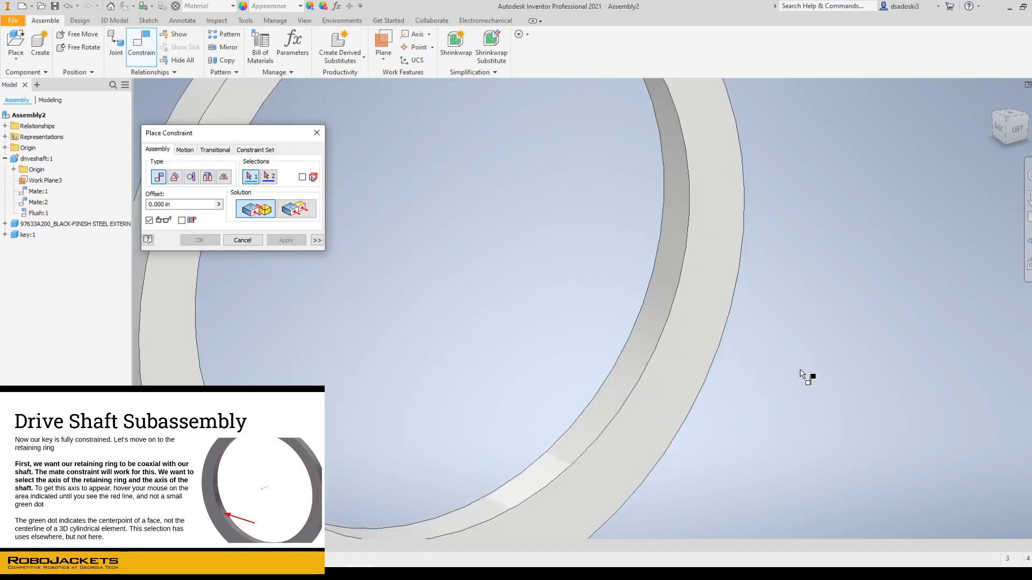
pyautogui.scroll(-2, 801, 377)
pyautogui.scroll(2, 796, 376)
pyautogui.scroll(2, 699, 369)
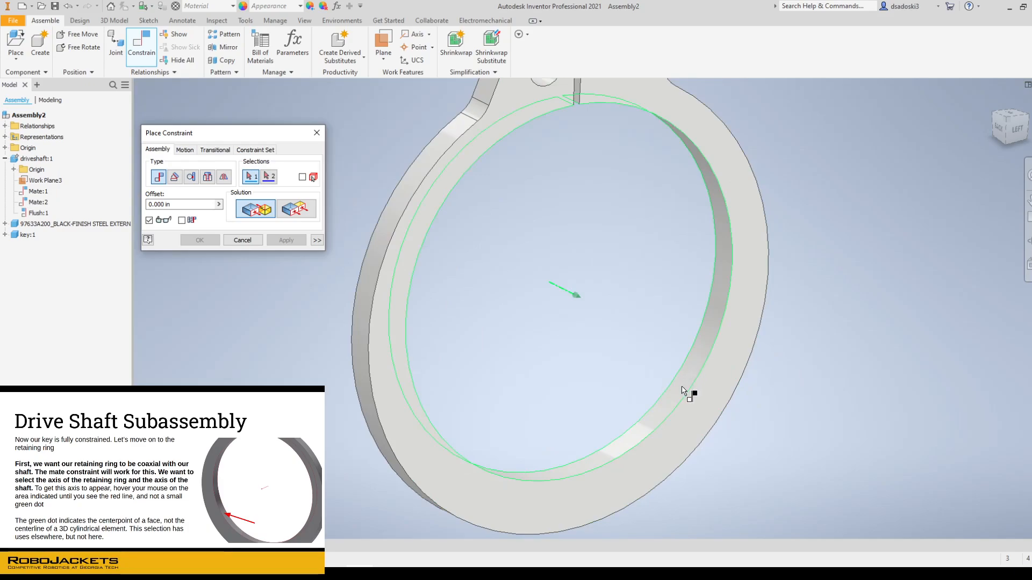
pyautogui.moveTo(699, 407)
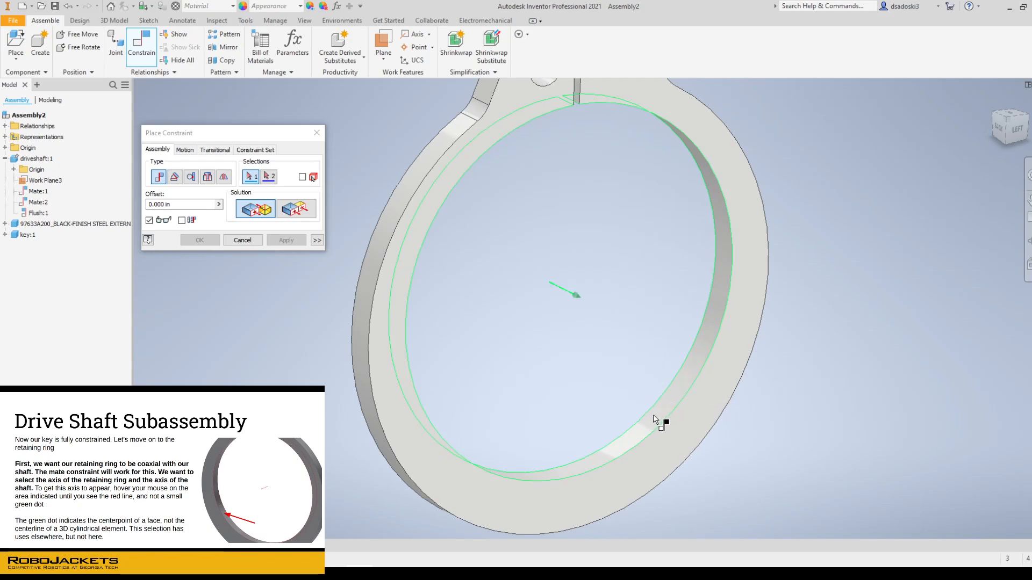
pyautogui.click(675, 405)
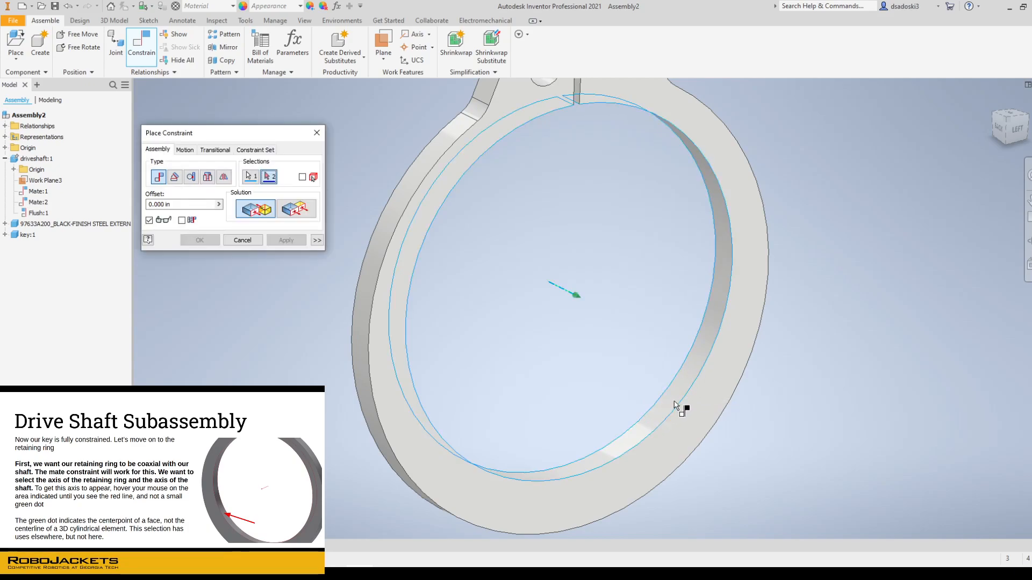
pyautogui.scroll(-6, 676, 405)
pyautogui.moveTo(504, 444); pyautogui.dragTo(585, 370, button='middle')
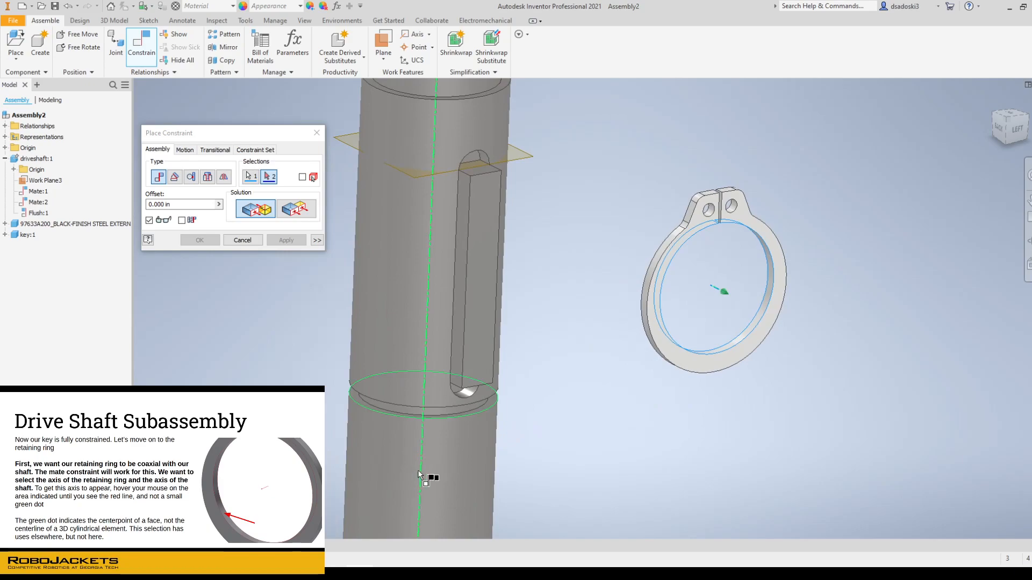
pyautogui.scroll(5, 418, 469)
pyautogui.moveTo(433, 480); pyautogui.dragTo(465, 417, button='middle')
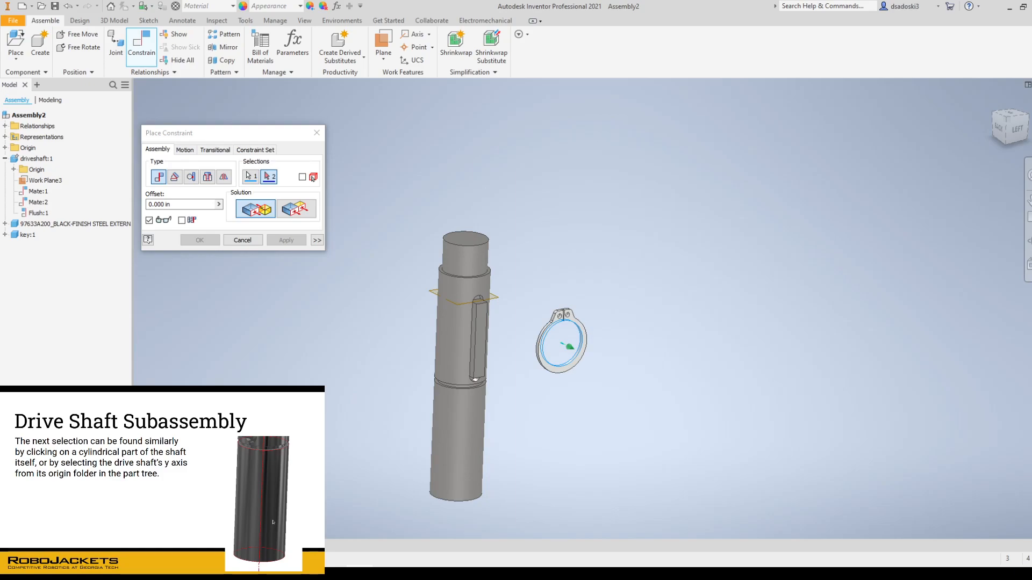
pyautogui.click(472, 427)
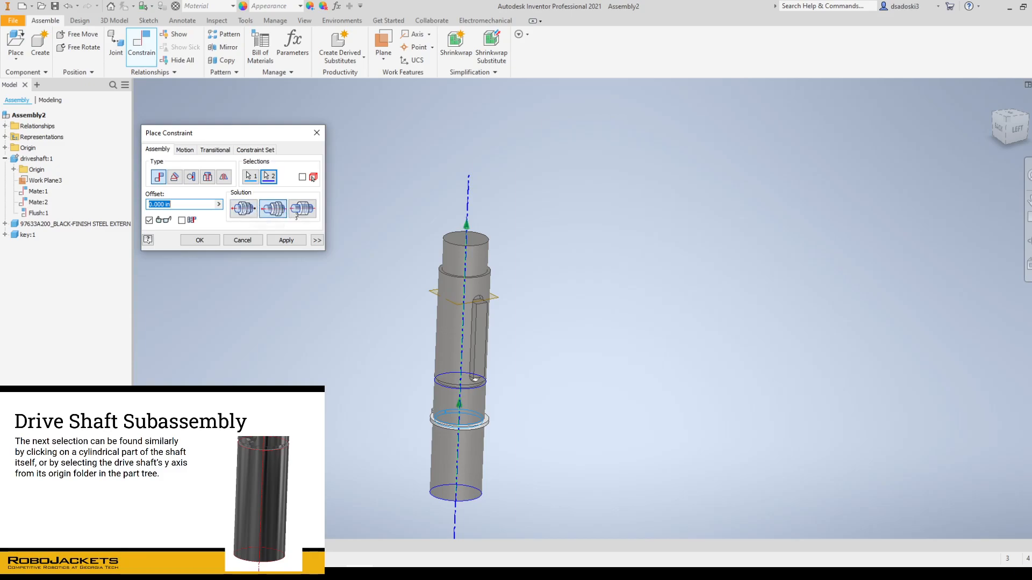
pyautogui.click(302, 209)
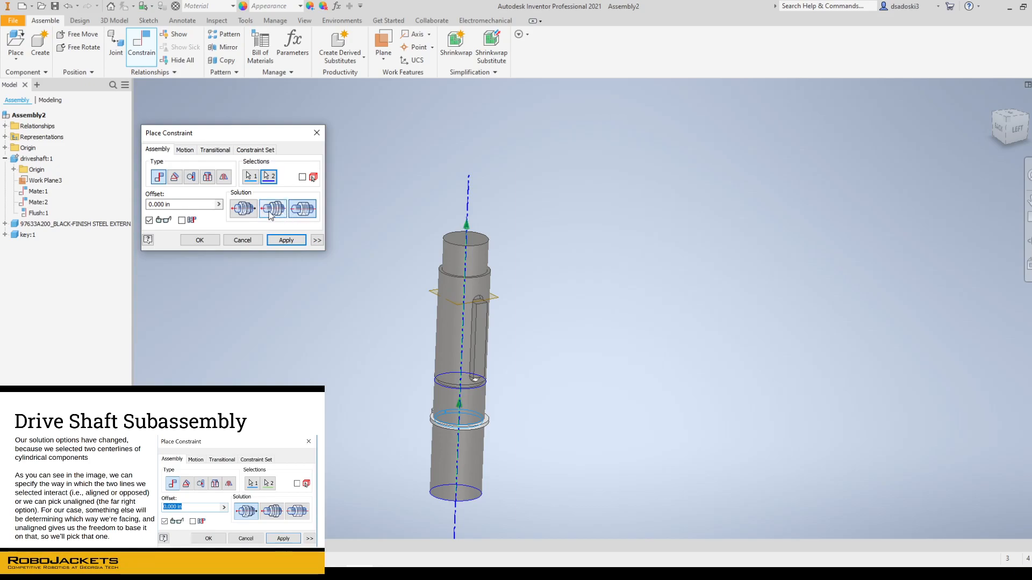
pyautogui.click(305, 242)
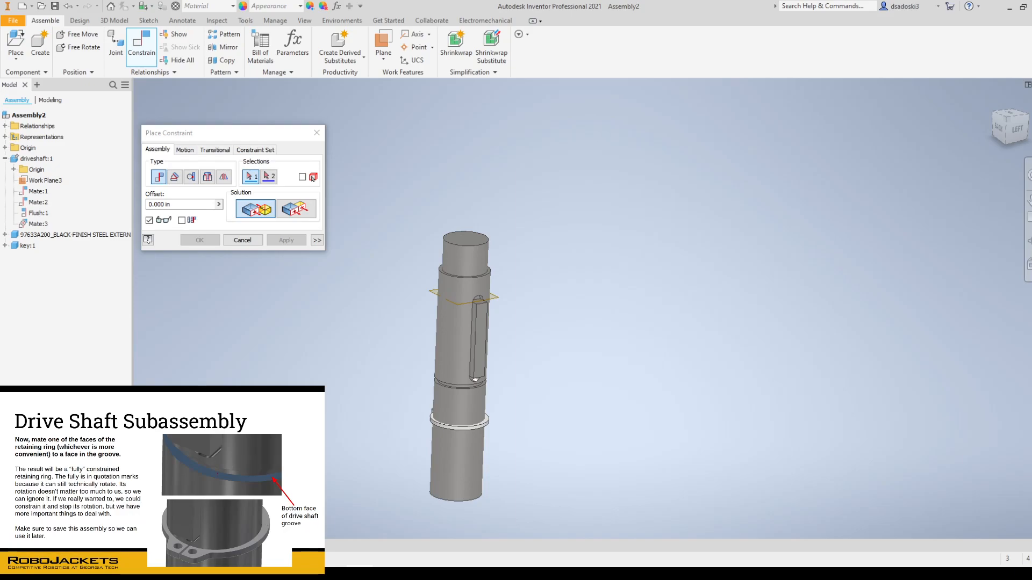
# Mate the retaining ring's flat face to the bottom face of the shaft's groove using the Mate solution with 0.000 in offset.
pyautogui.moveTo(397, 457); pyautogui.dragTo(527, 441, button='middle')
pyautogui.keyDown('shift'); pyautogui.moveTo(608, 443); pyautogui.dragTo(618, 462, button='middle'); pyautogui.keyUp('shift')
pyautogui.scroll(3, 573, 435)
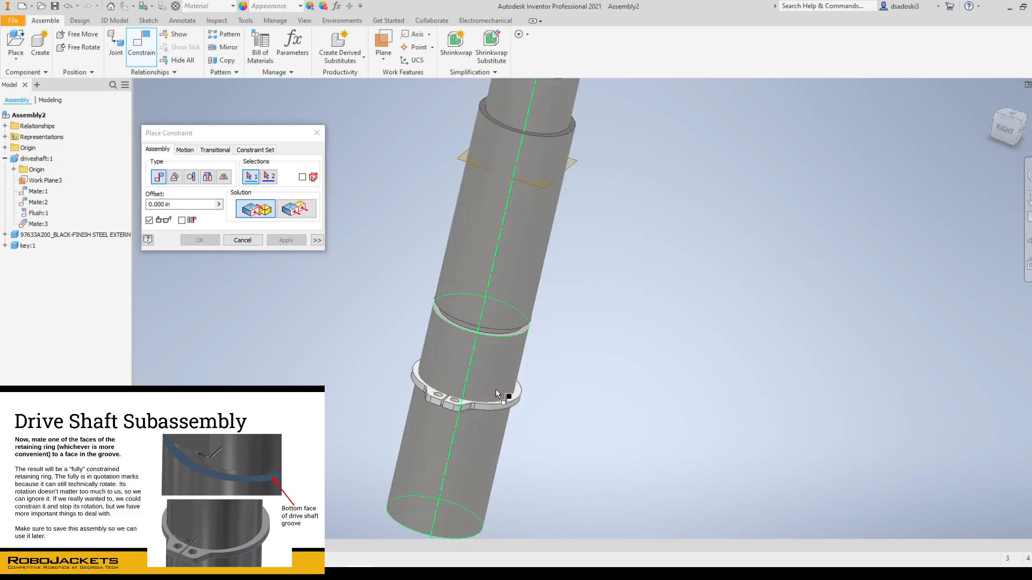
pyautogui.scroll(2, 497, 394)
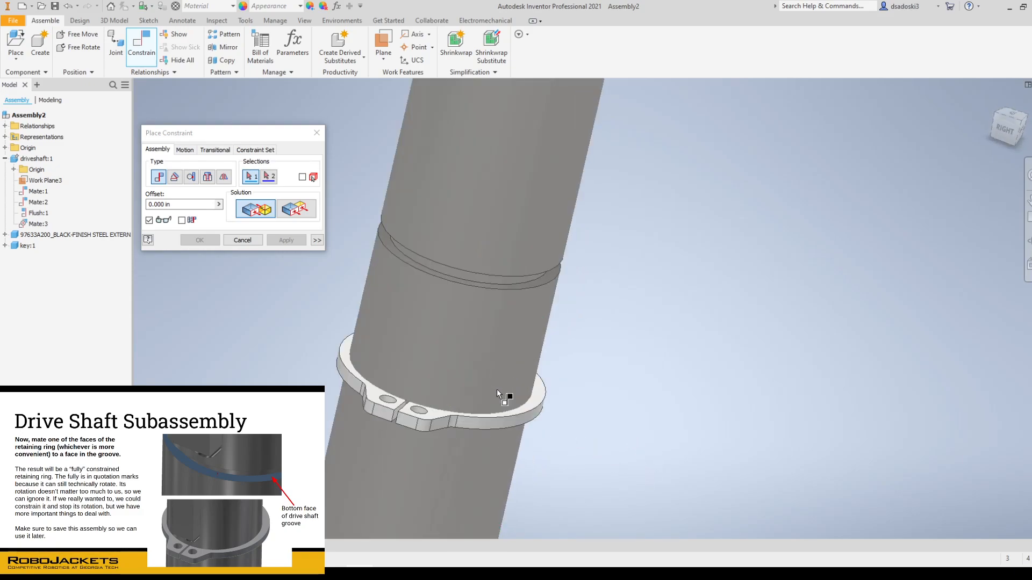
pyautogui.click(539, 401)
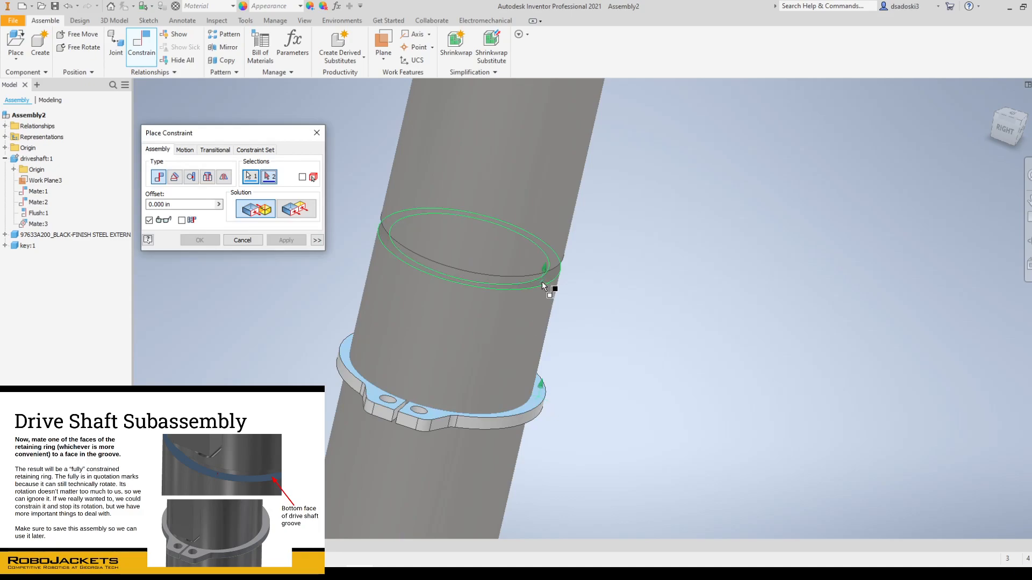
pyautogui.moveTo(544, 288)
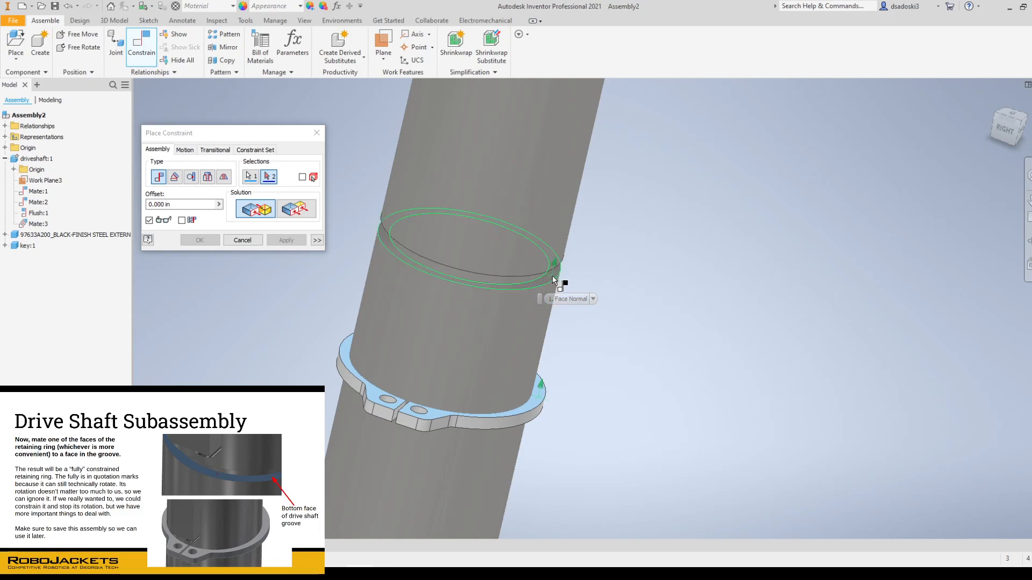
pyautogui.click(553, 276)
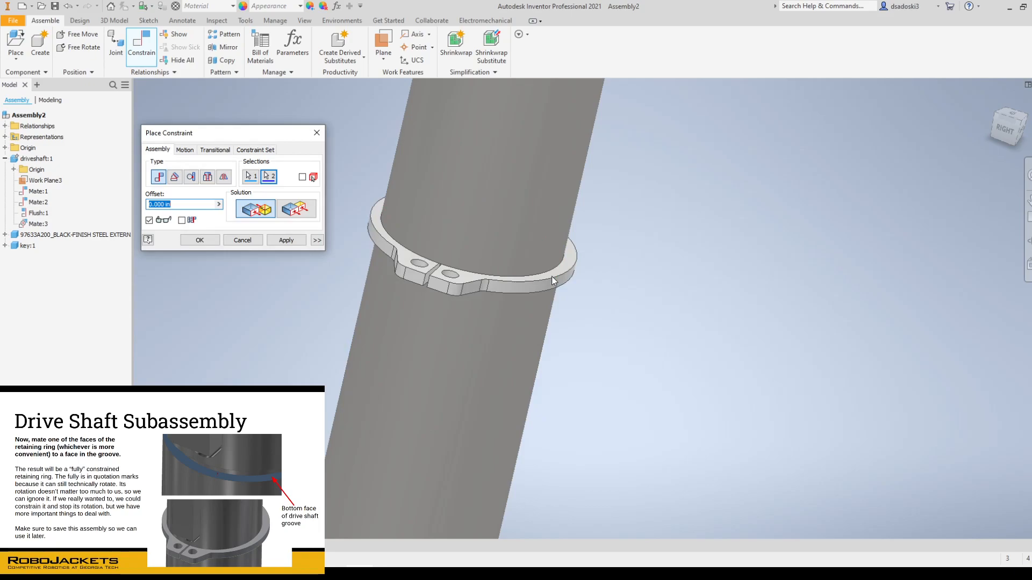
pyautogui.click(291, 211)
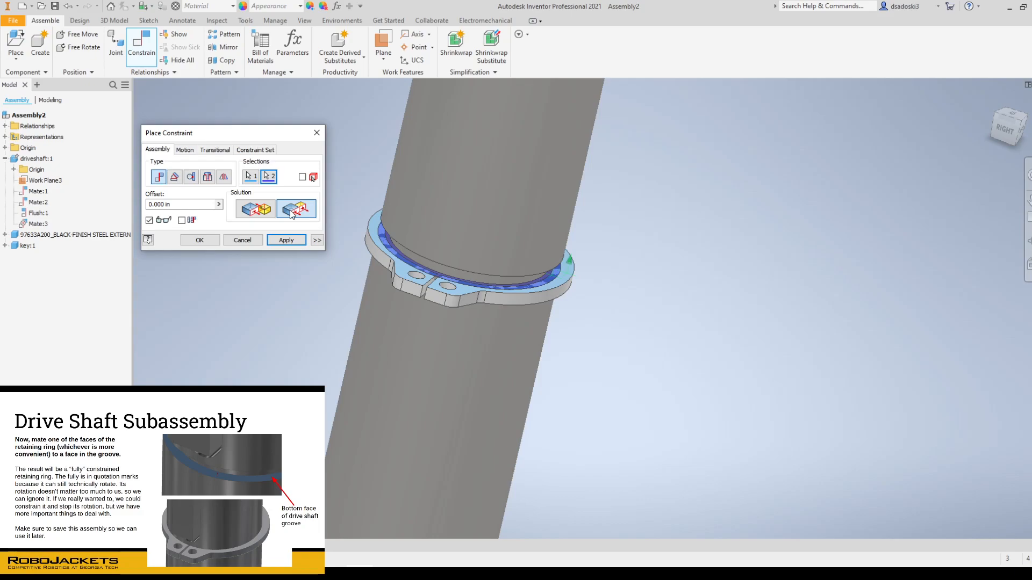
pyautogui.click(247, 208)
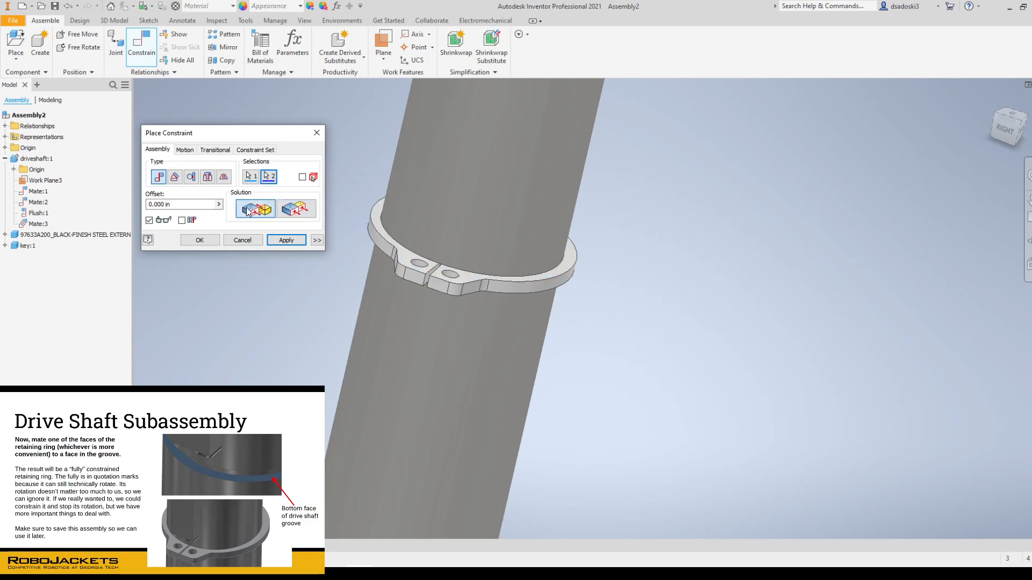
pyautogui.click(286, 240)
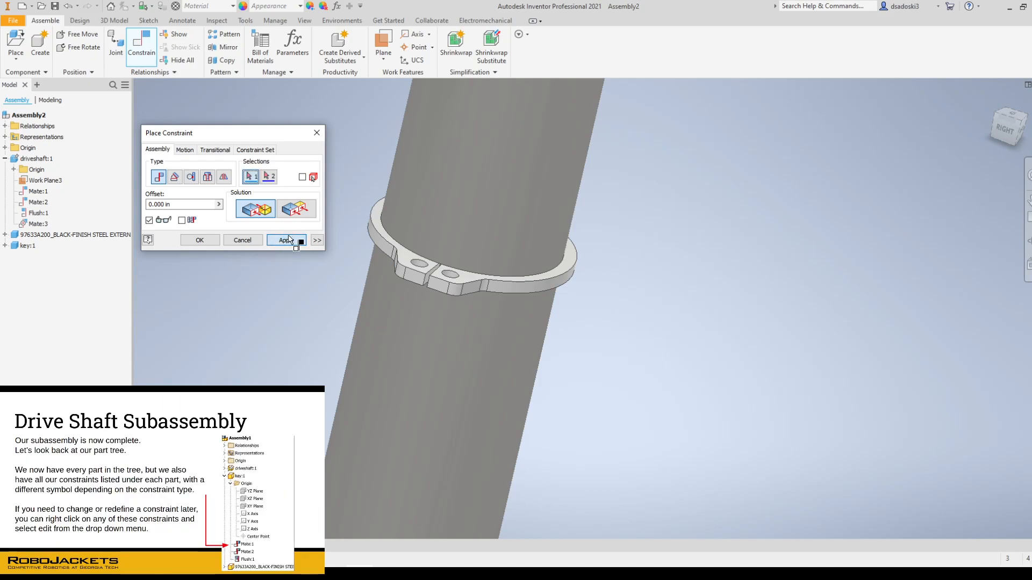
pyautogui.click(242, 241)
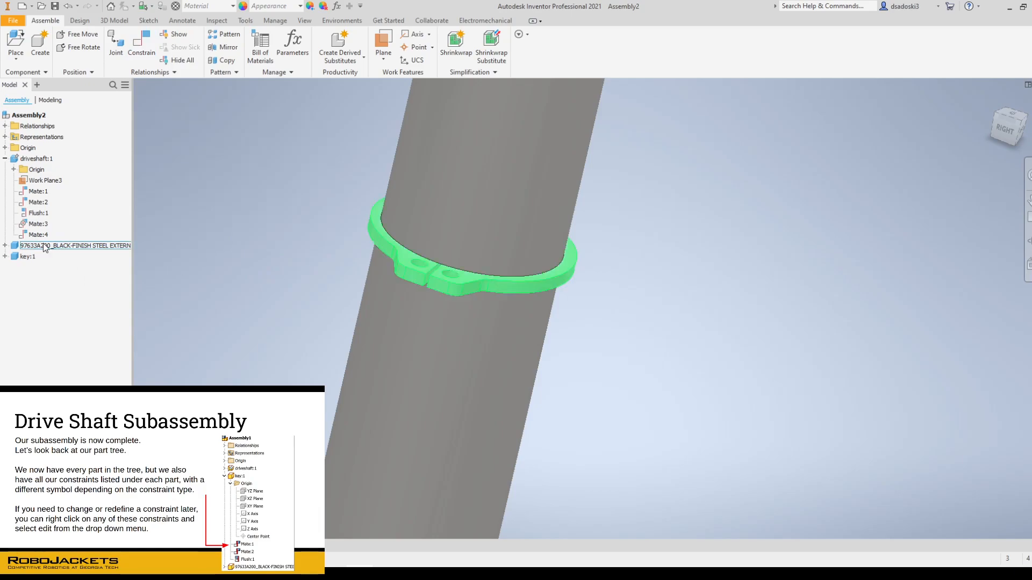
# Review the mate and flush constraints listed under the key and drive shaft, checking which faces each one relates on the model.
pyautogui.click(5, 256)
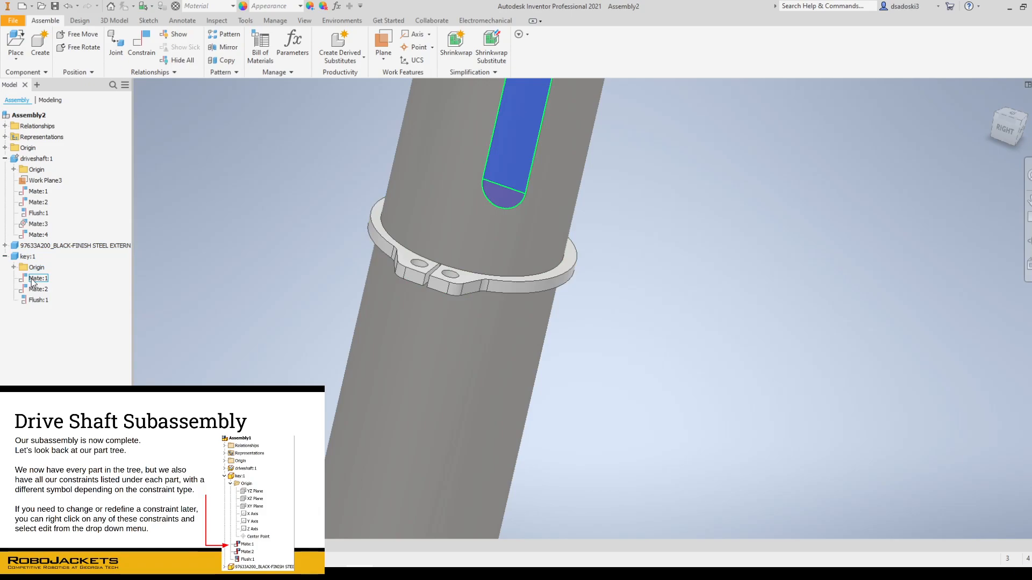
pyautogui.scroll(3, 165, 333)
pyautogui.scroll(-4, 165, 334)
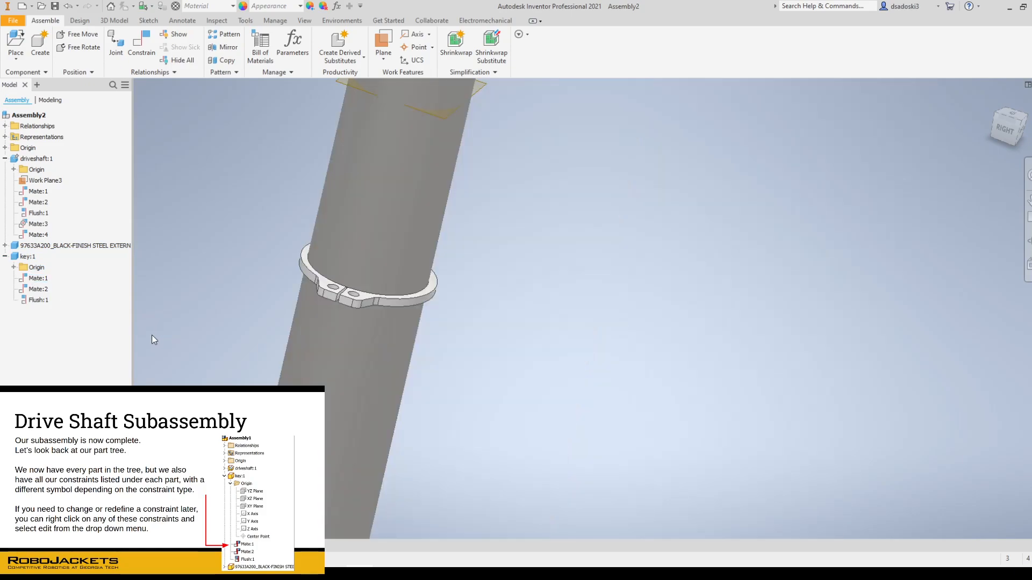
pyautogui.scroll(-2, 152, 334)
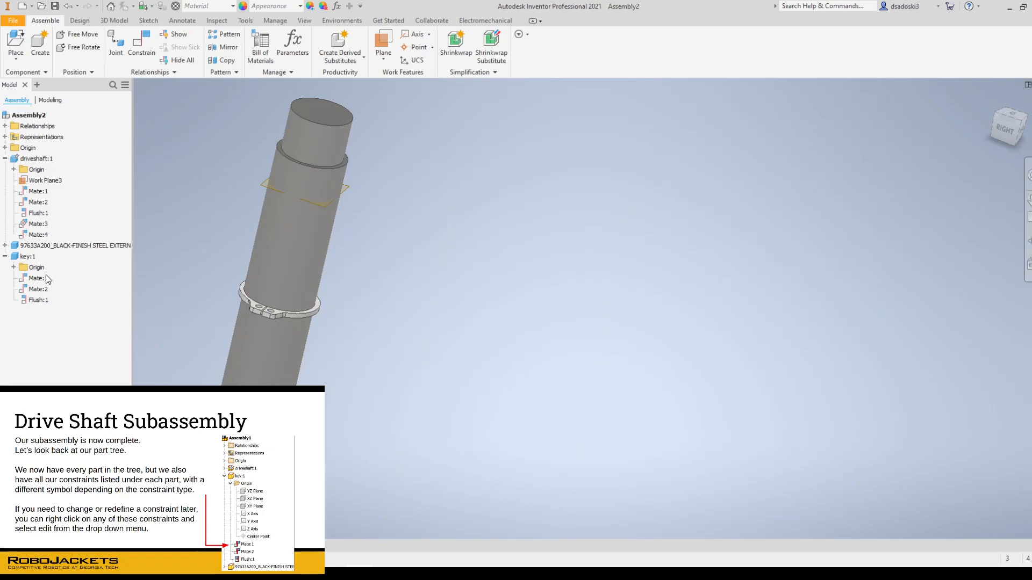
pyautogui.keyDown('shift'); pyautogui.moveTo(521, 320); pyautogui.dragTo(341, 331, button='middle'); pyautogui.keyUp('shift')
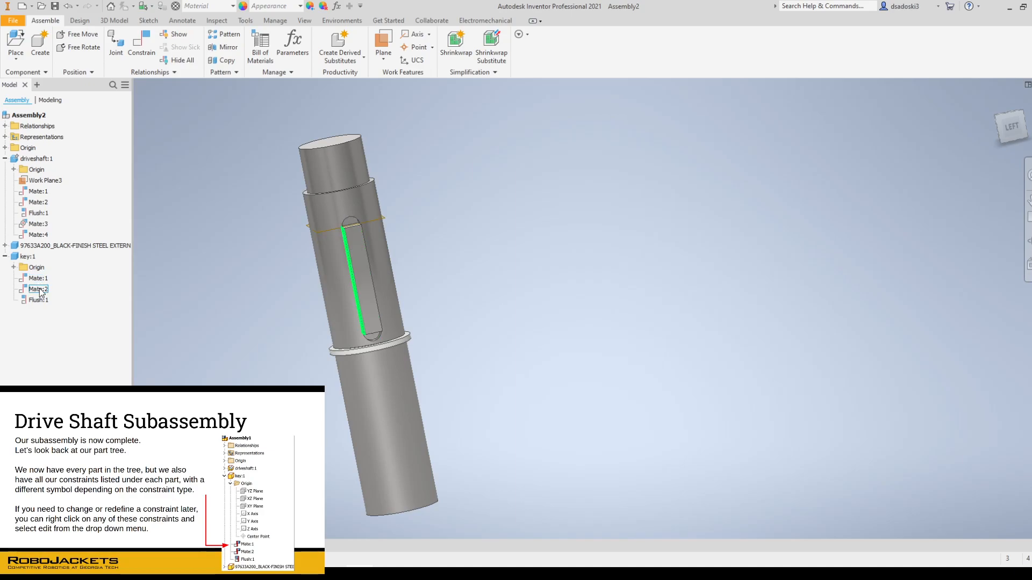
pyautogui.keyDown('shift'); pyautogui.moveTo(358, 315); pyautogui.dragTo(155, 295, button='middle'); pyautogui.keyUp('shift')
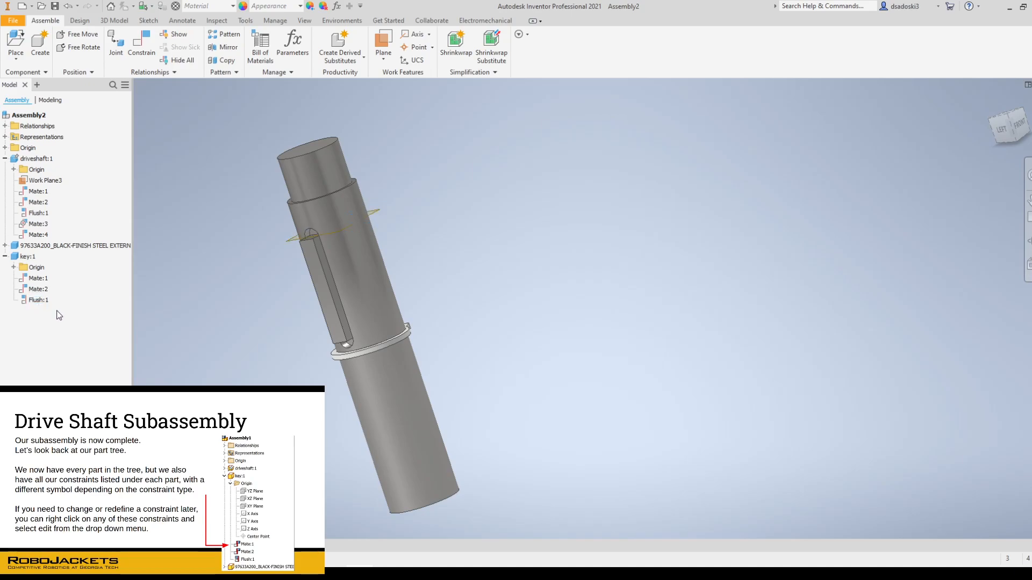
pyautogui.keyDown('shift'); pyautogui.moveTo(248, 299); pyautogui.dragTo(343, 296, button='middle'); pyautogui.keyUp('shift')
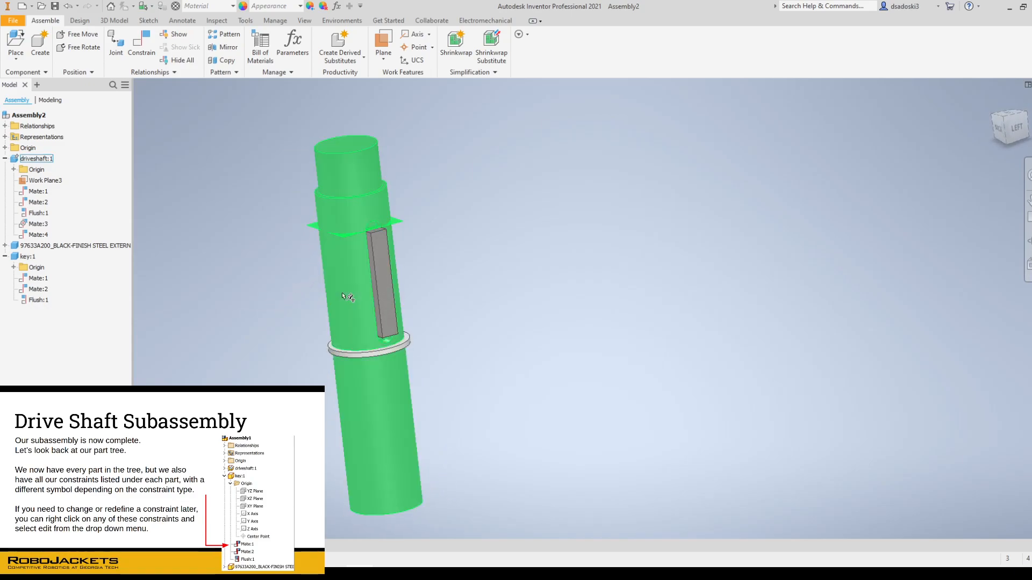
pyautogui.click(40, 279)
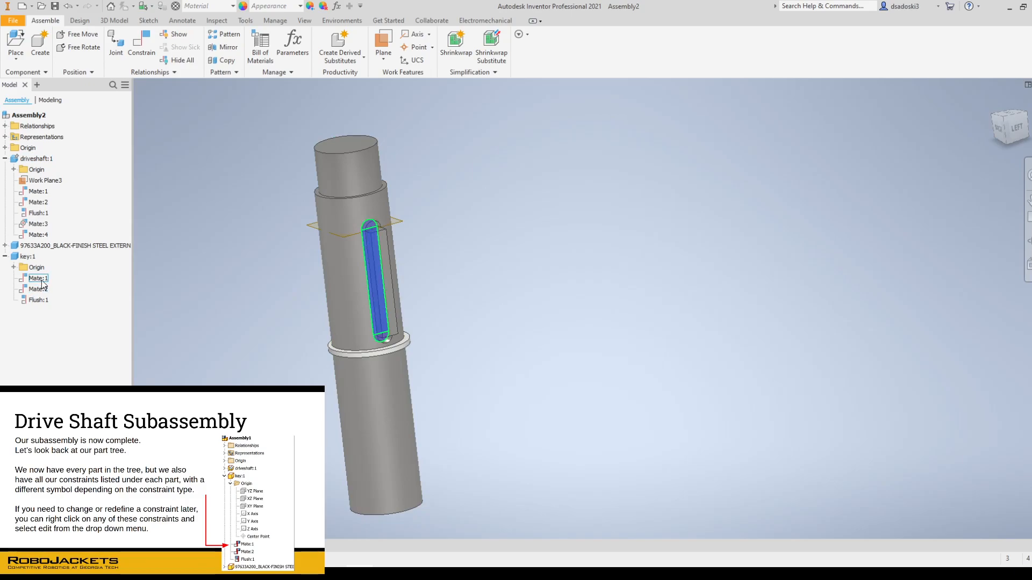
pyautogui.click(41, 289)
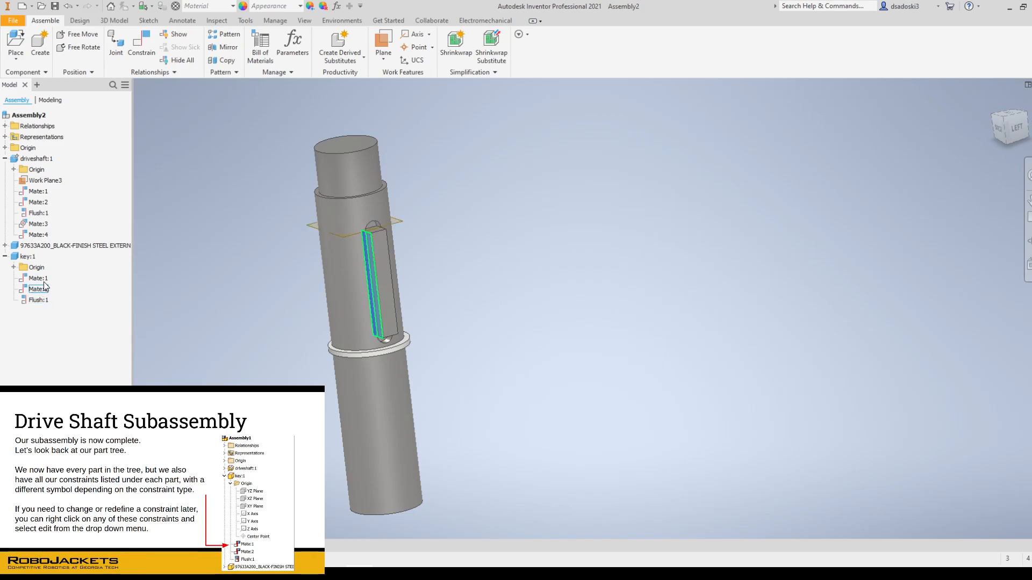
pyautogui.click(39, 235)
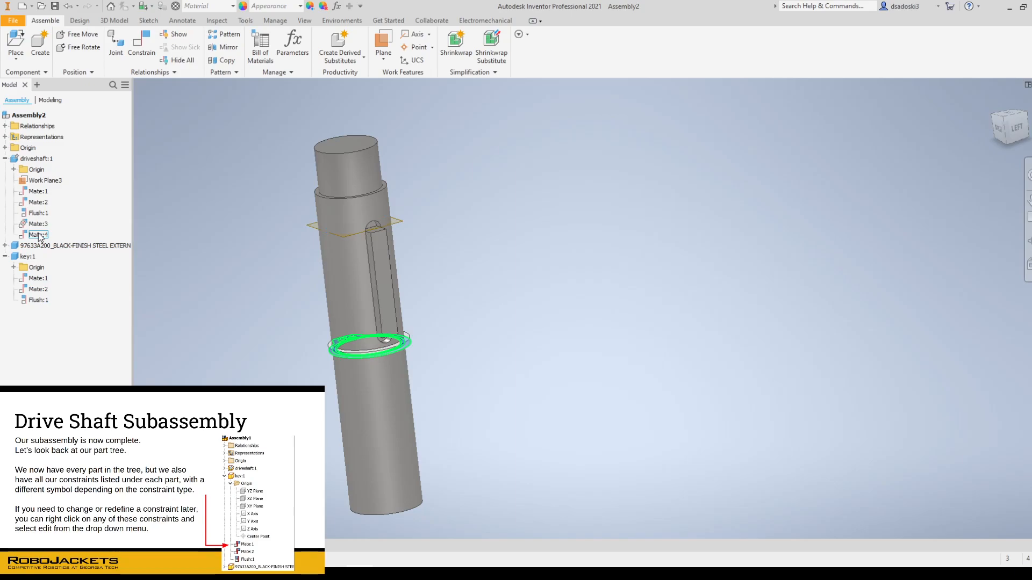
pyautogui.click(44, 214)
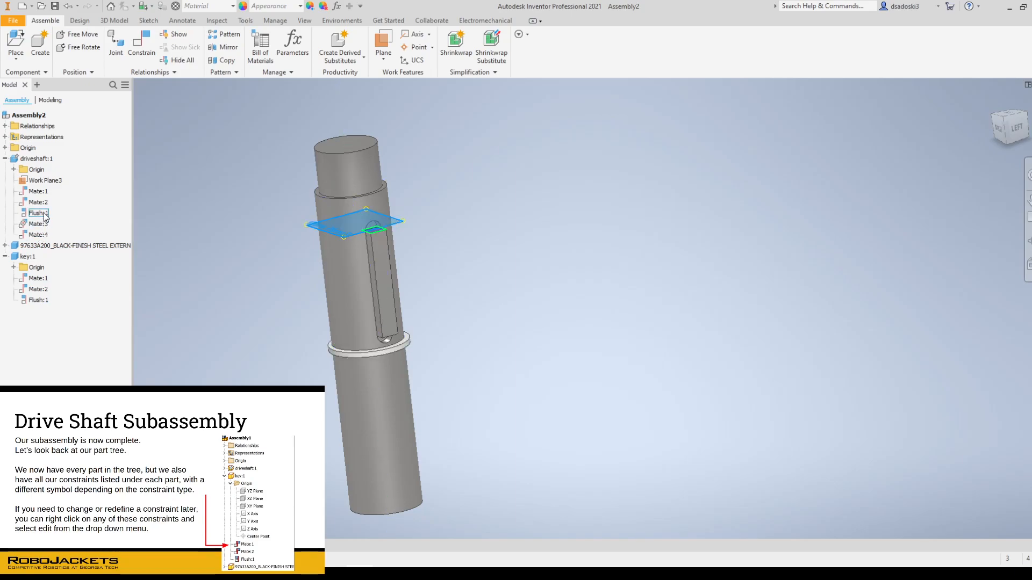